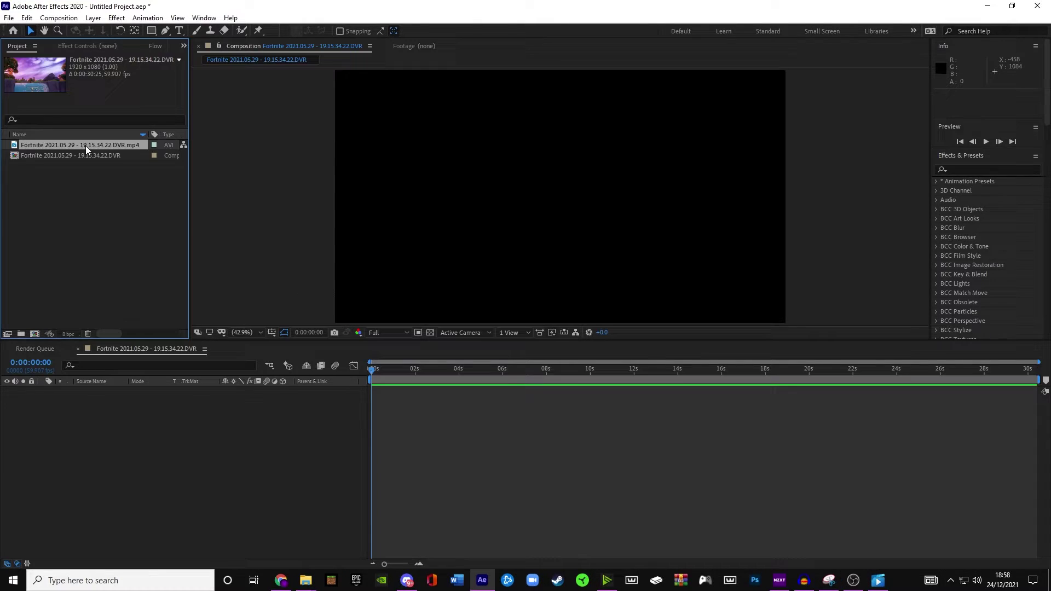
Add the Fortnite clip as a composition layer and scrub to about 0:00:17.
drag(80, 145, 105, 407)
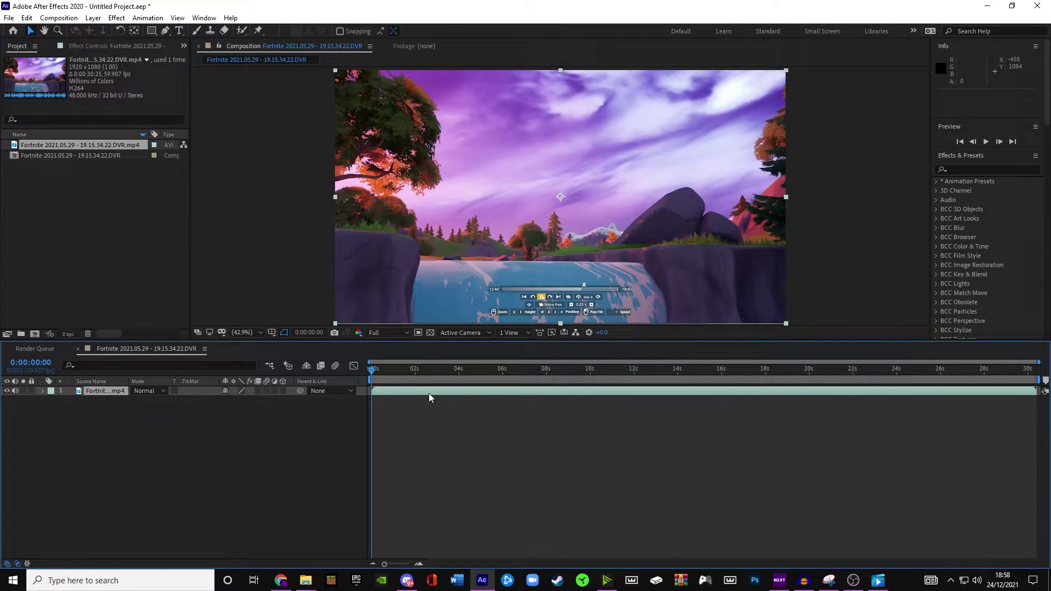
drag(419, 377, 752, 378)
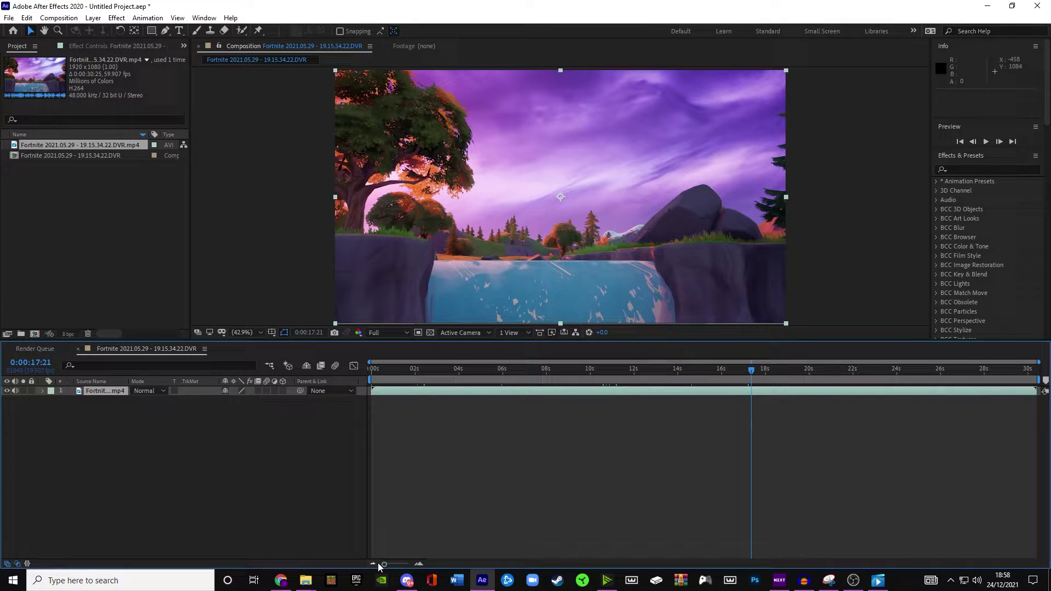
Search '3d cam' and apply 3D Camera Tracker to the Fortnite layer so it solves the camera.
click(978, 168)
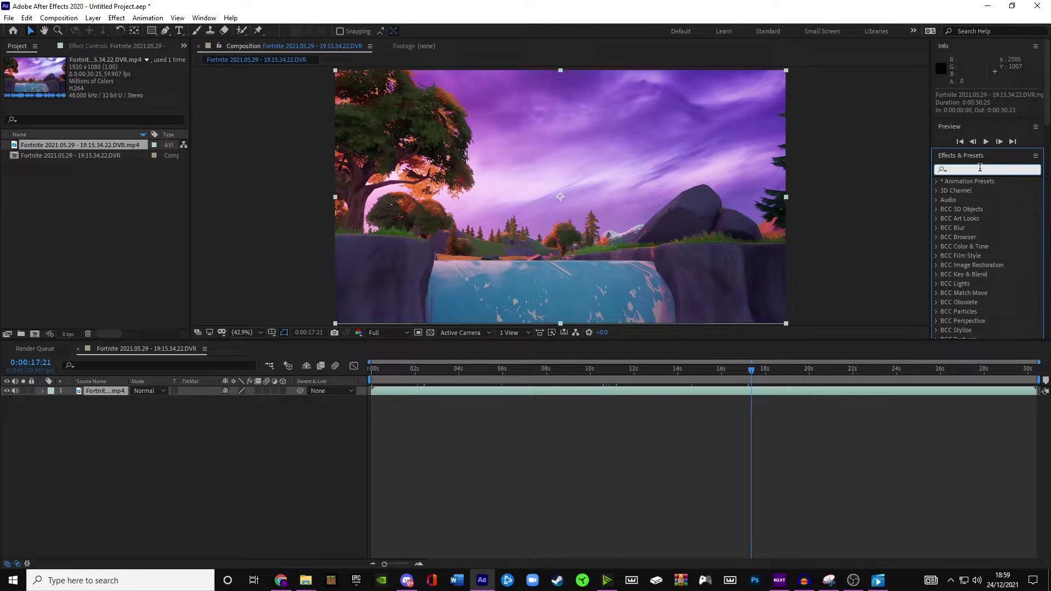
text(3d cam)
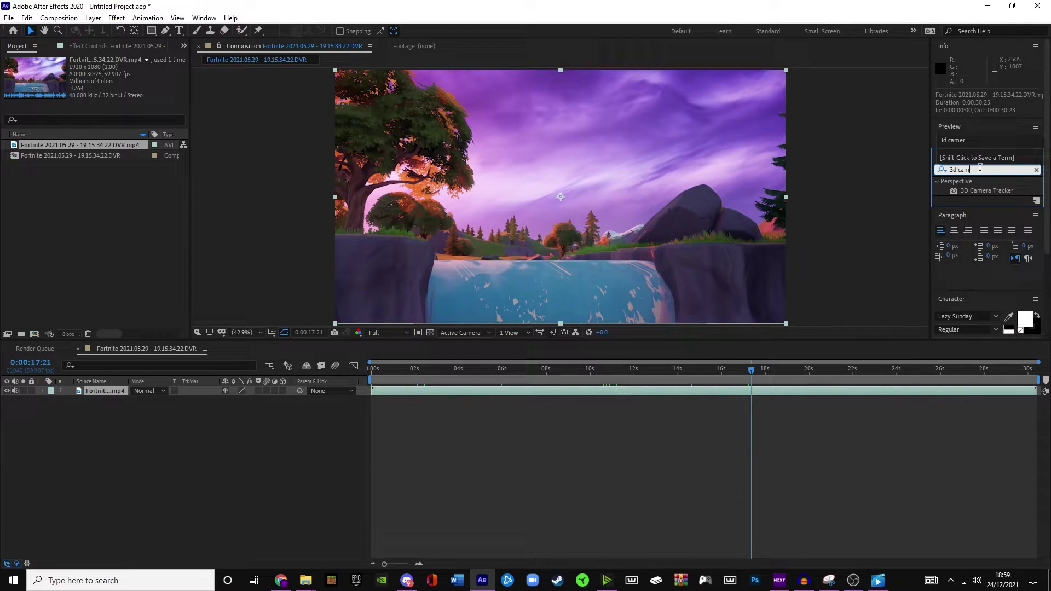
drag(985, 191, 658, 394)
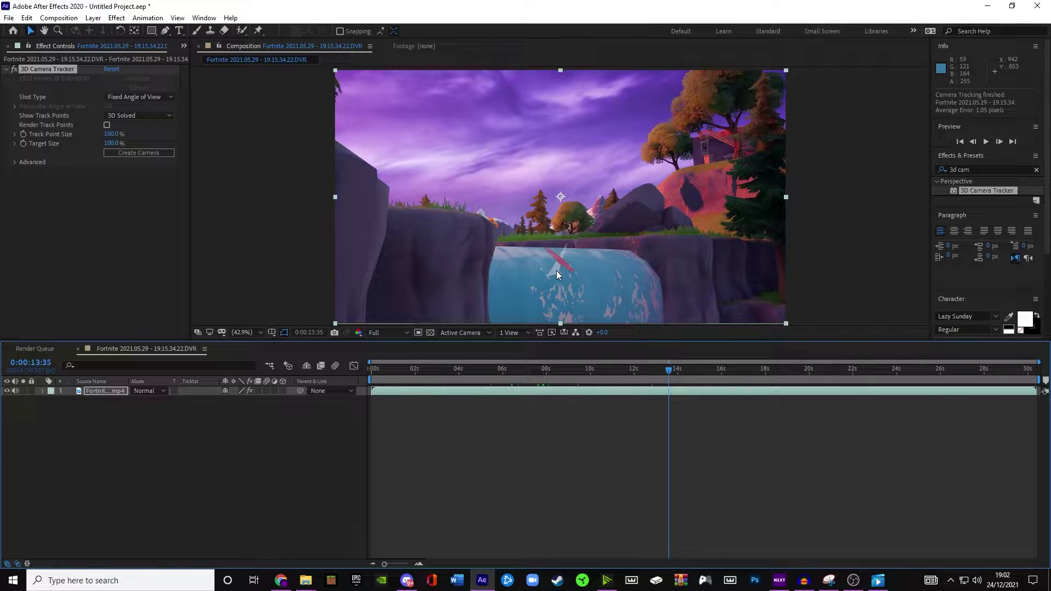
At about 17 seconds, pick a water-surface target and create Track Solid 1 with a 3D Tracker Camera.
drag(669, 370, 917, 394)
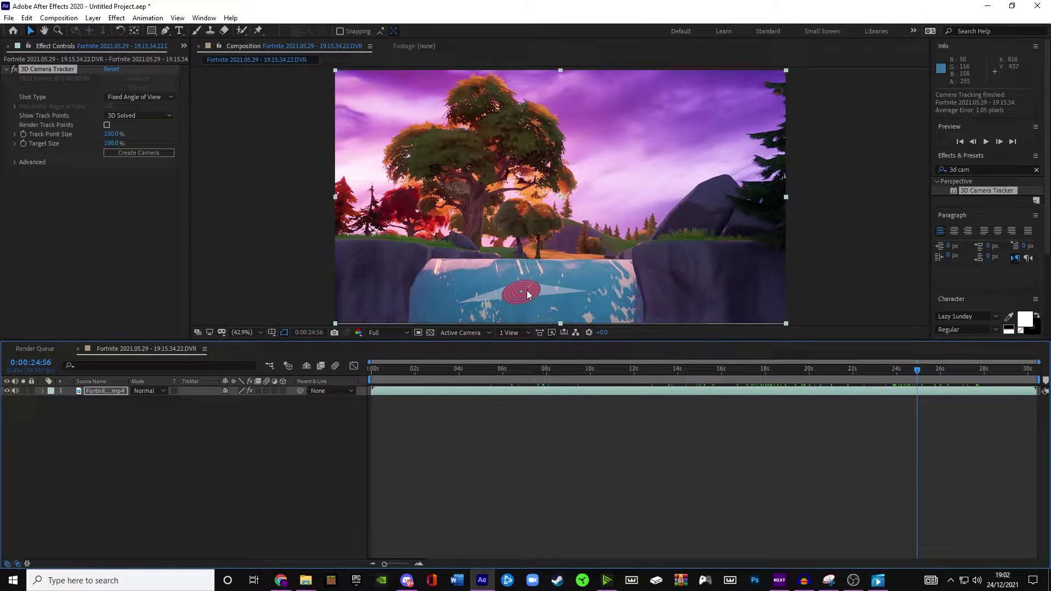
click(525, 288)
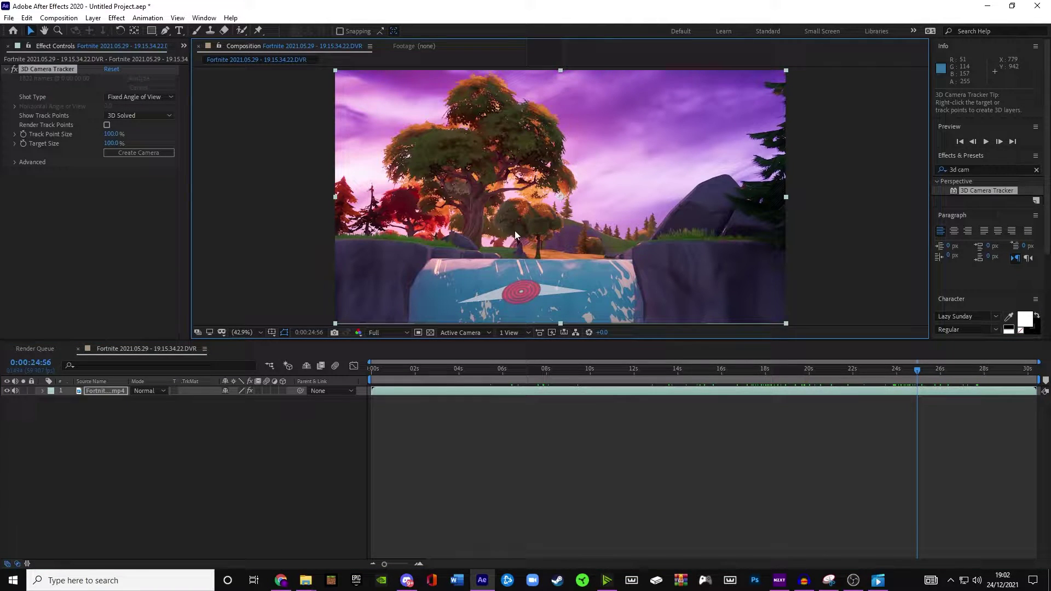
right_click(521, 291)
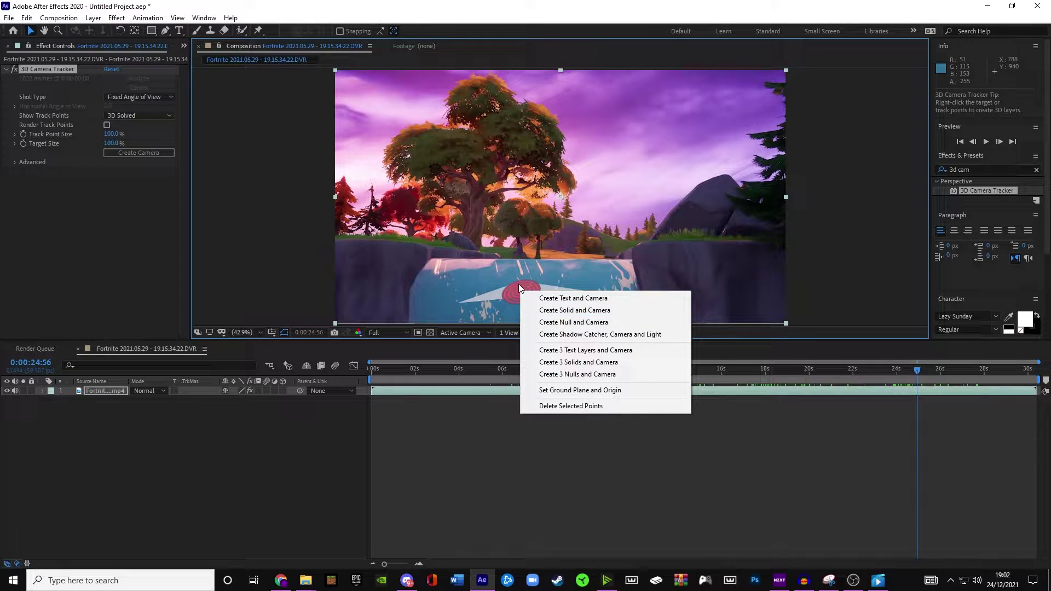
click(569, 310)
drag(706, 370, 753, 382)
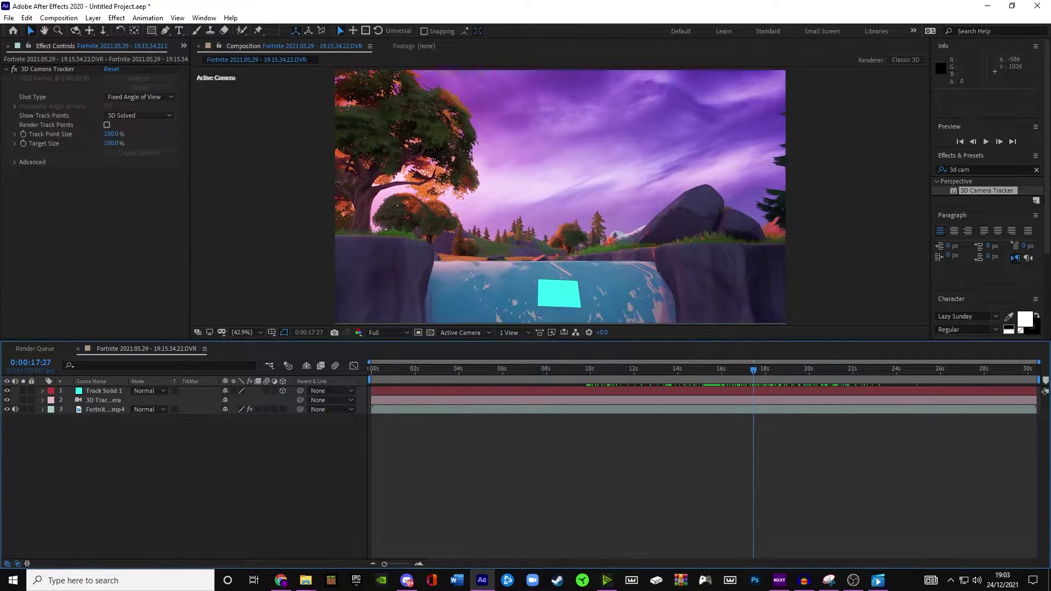
Hide Track Solid 1, create a 'Mal' text layer in Lazy Sunday font, then hide it.
click(7, 391)
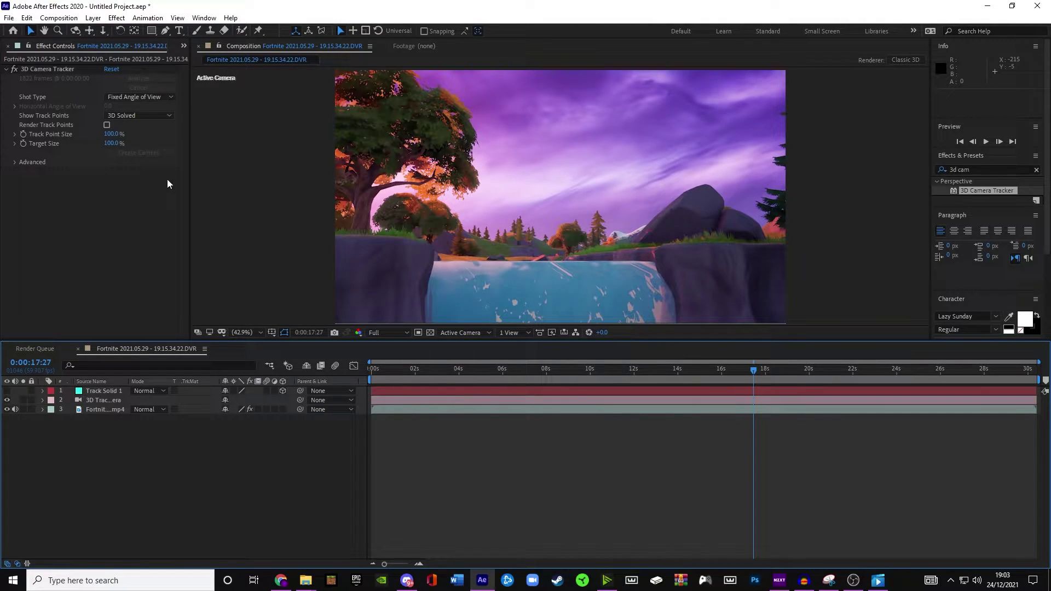
click(179, 30)
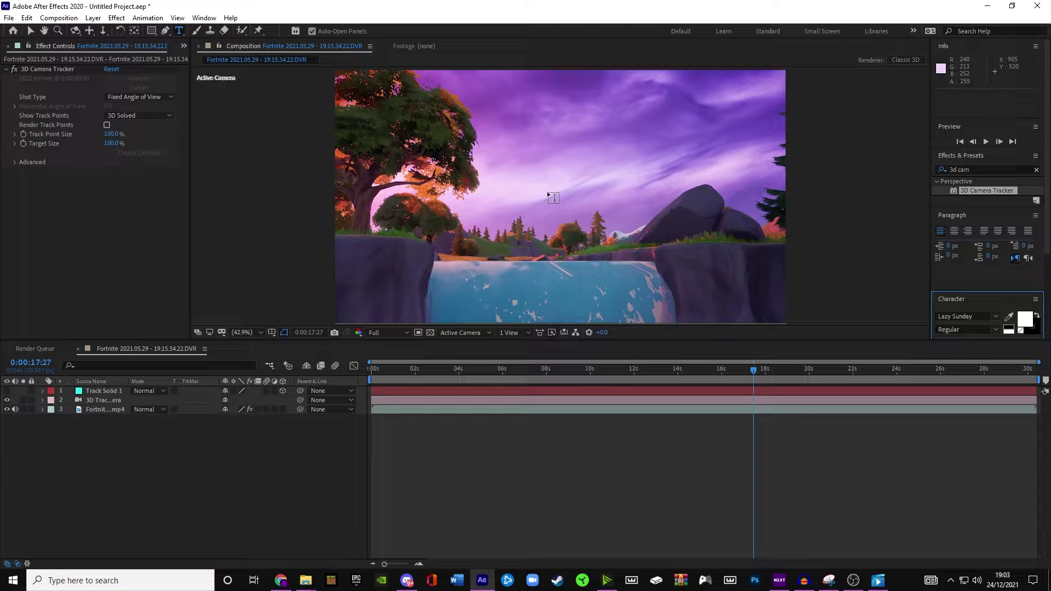
click(498, 243)
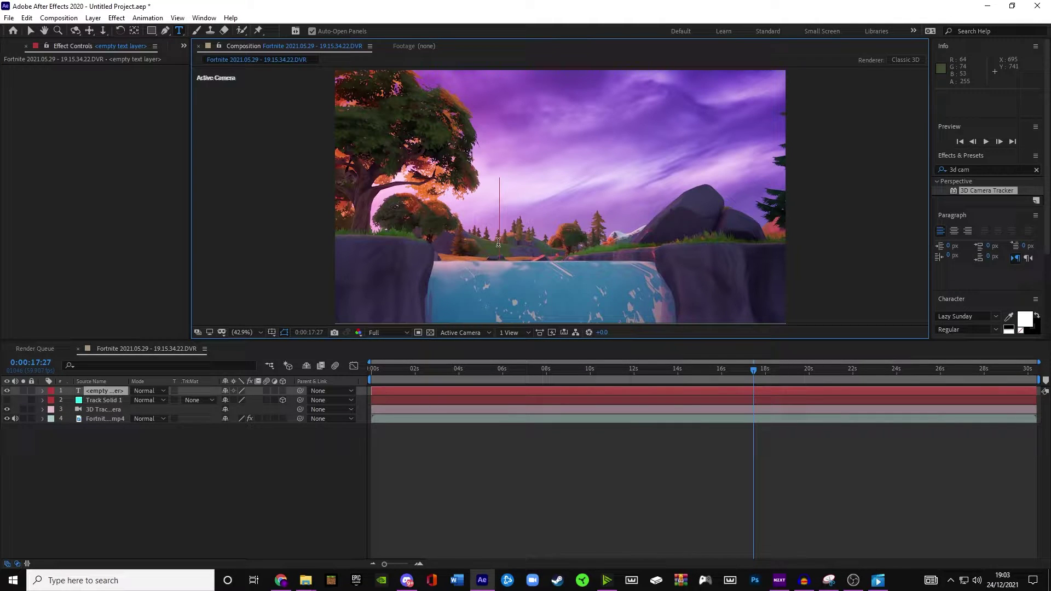
text(Mal)
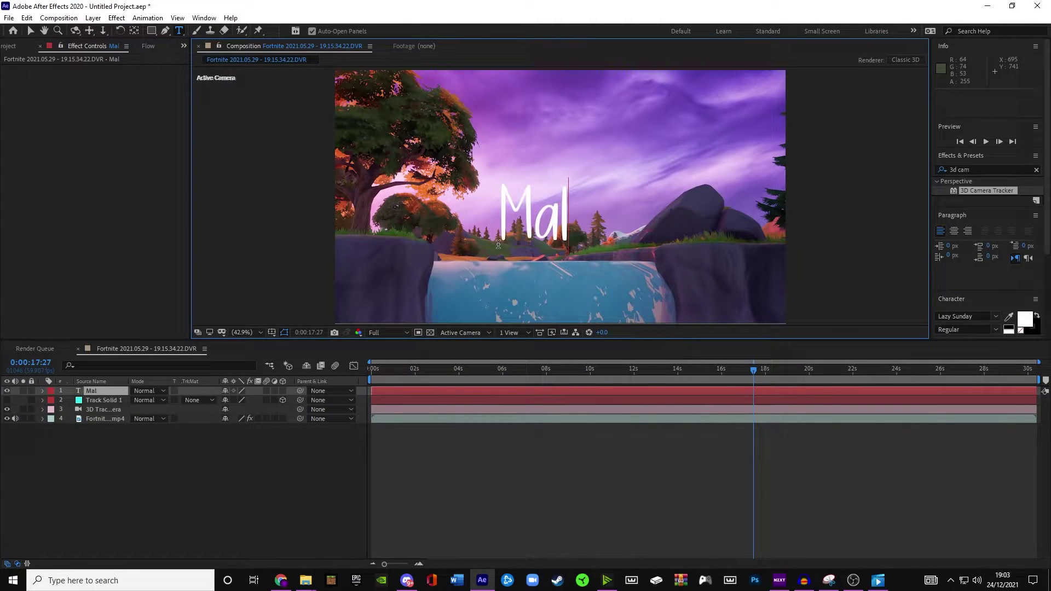
key(ctrl+a)
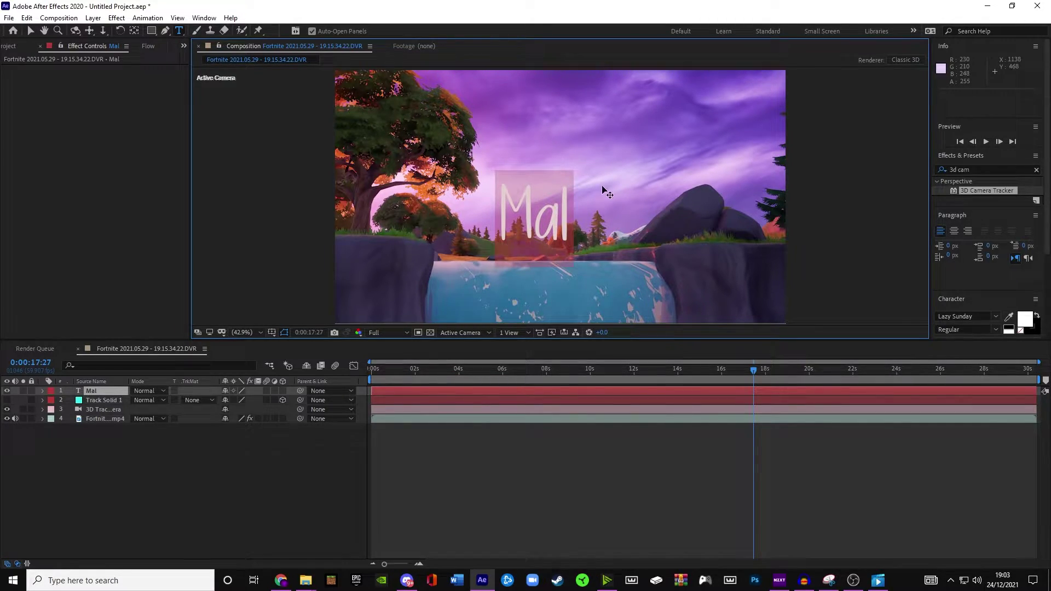
click(125, 450)
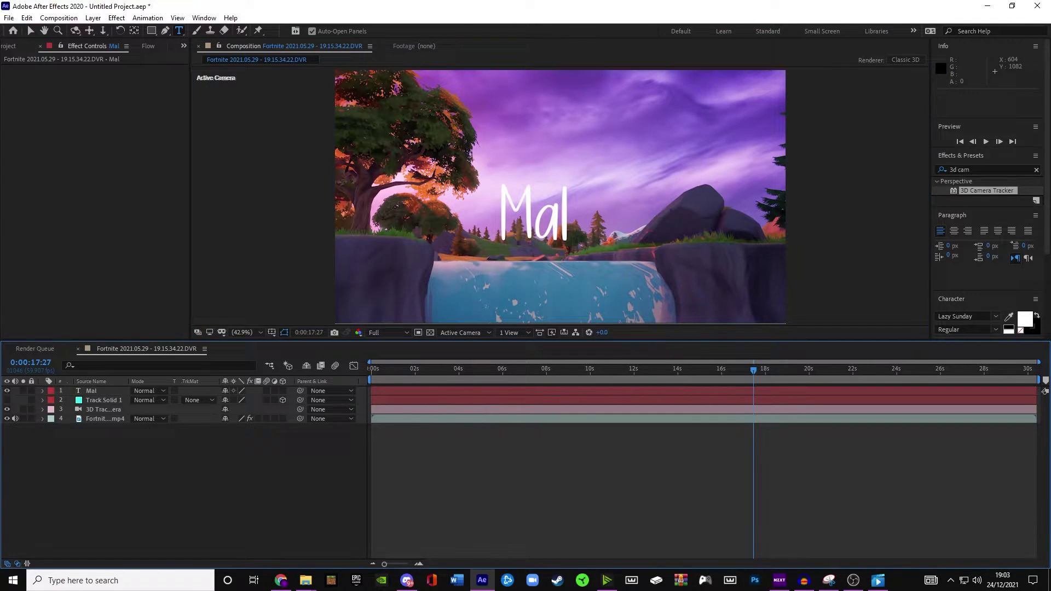
click(8, 393)
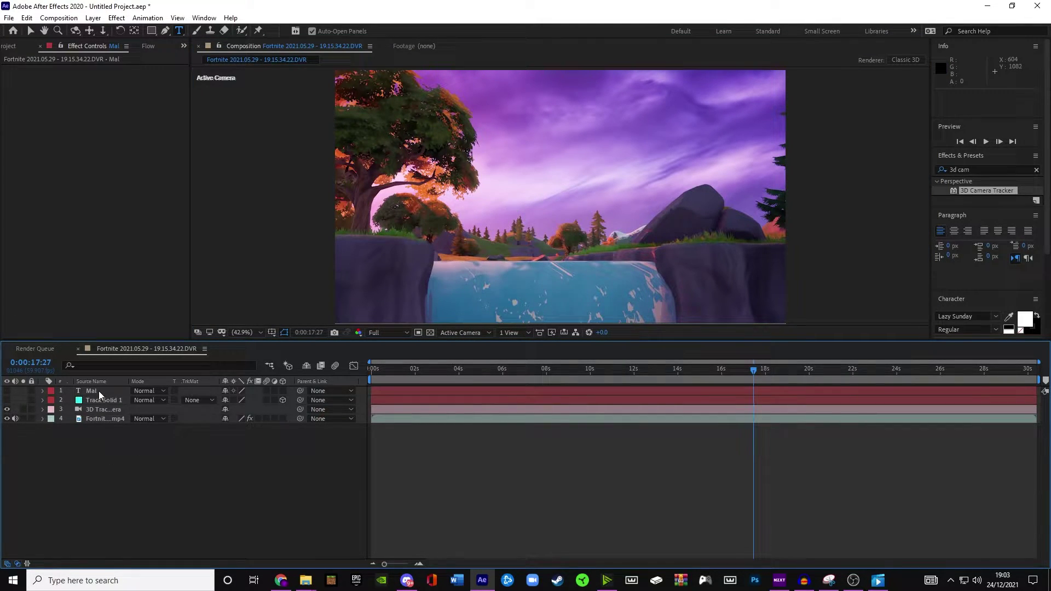
click(92, 391)
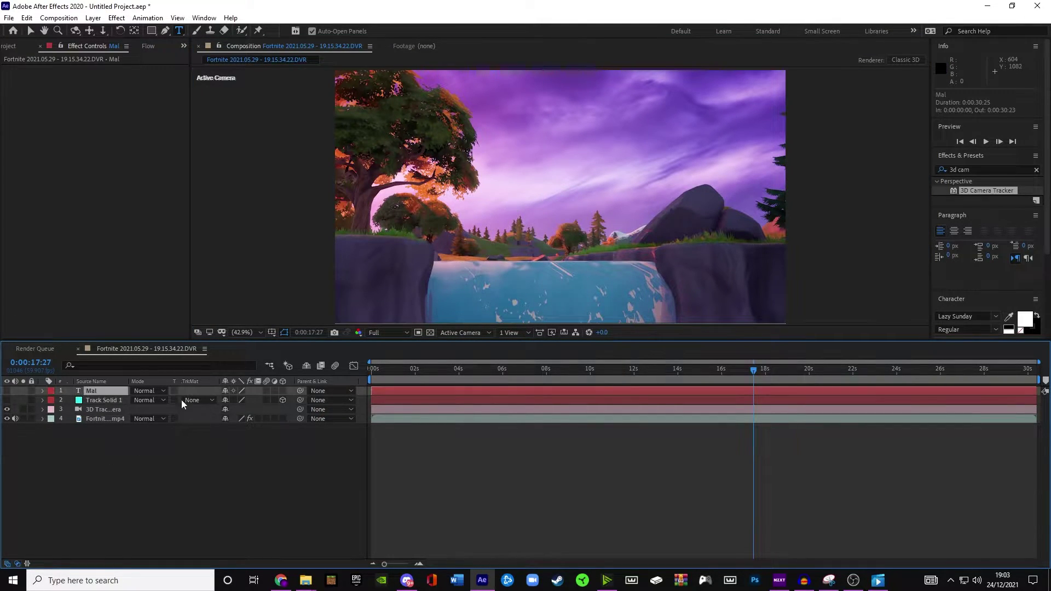
Create a black 1920×1080 solid named 'e3d mal' and clear the Effects & Presets search.
right_click(103, 461)
mouse_move(150, 341)
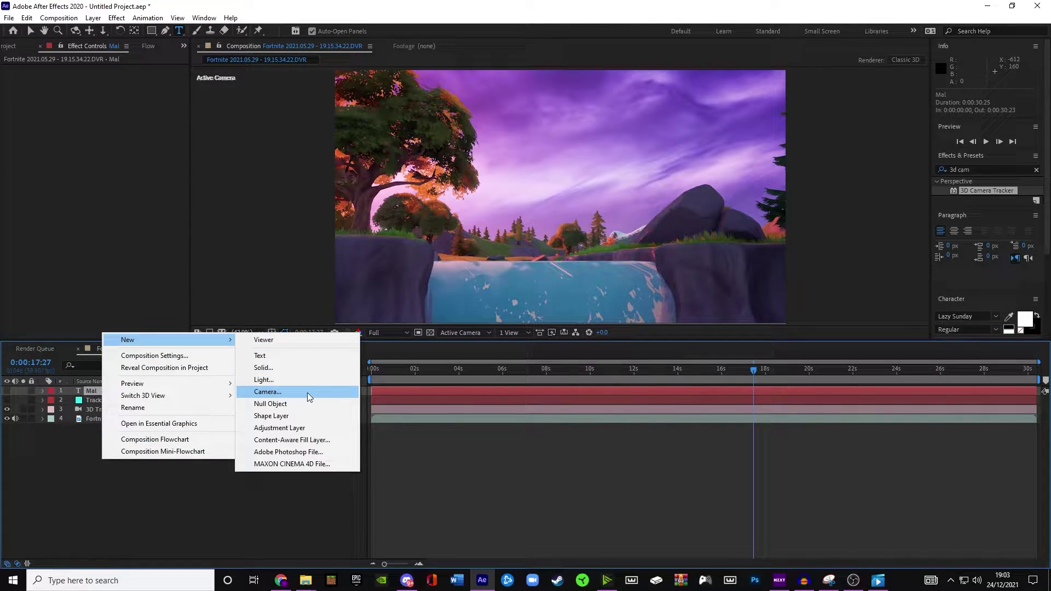
click(284, 368)
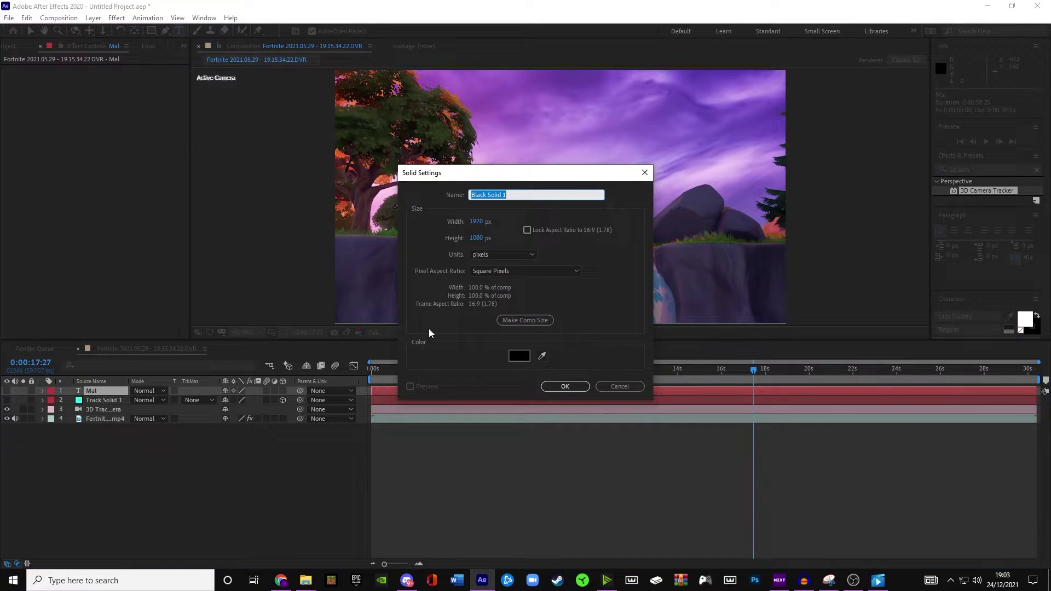
text(e3d mal)
click(565, 386)
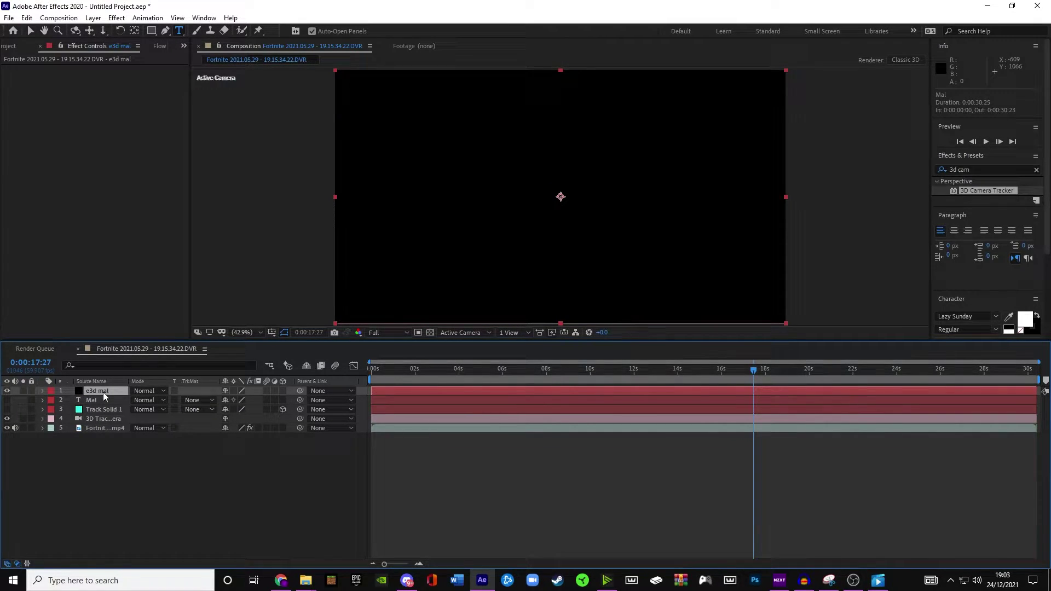
click(976, 168)
key(BackSpace)
Search 'elem' and apply Video Copilot's Element effect to the e3d mal solid.
click(942, 171)
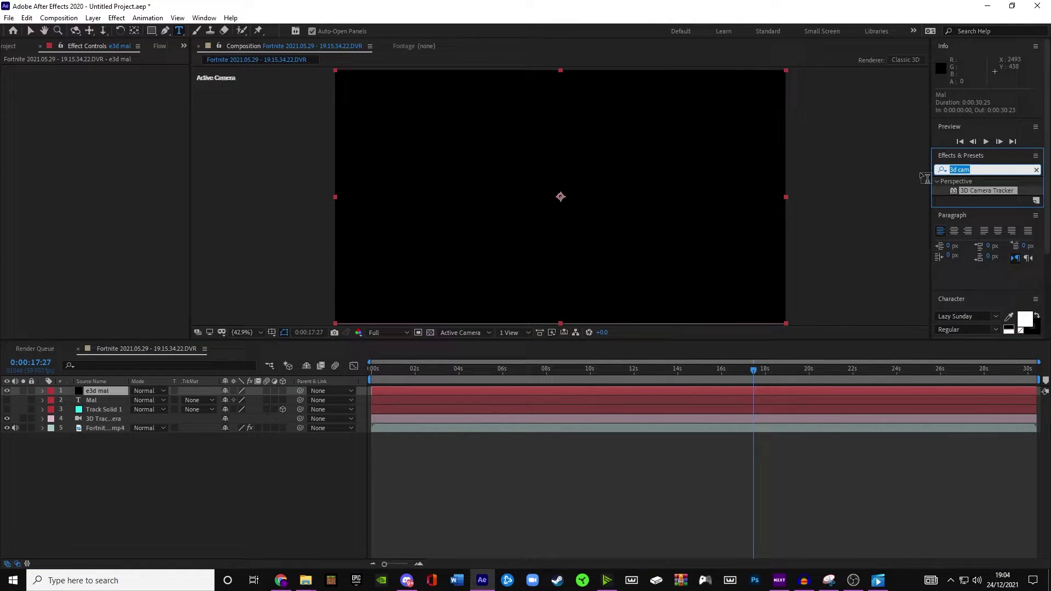
text(elekm)
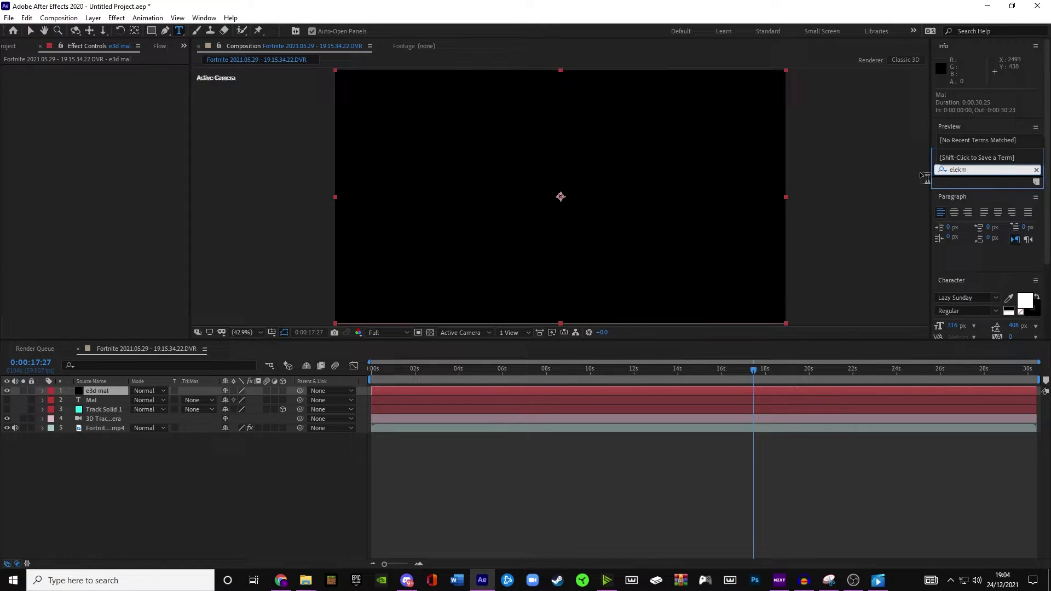
key(BackSpace)
key(BackSpace)
text(m)
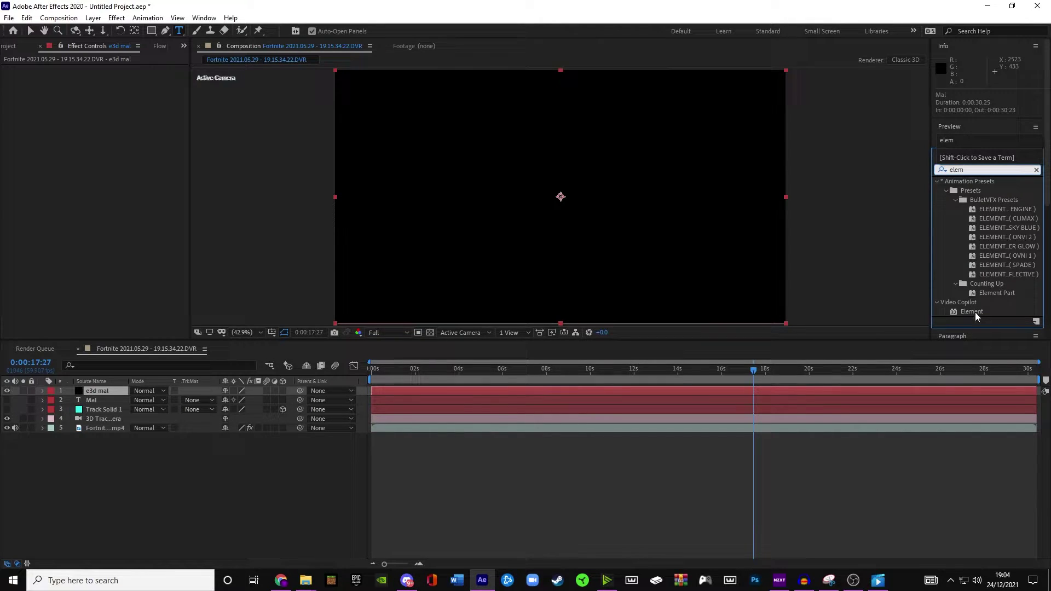
drag(975, 314, 444, 393)
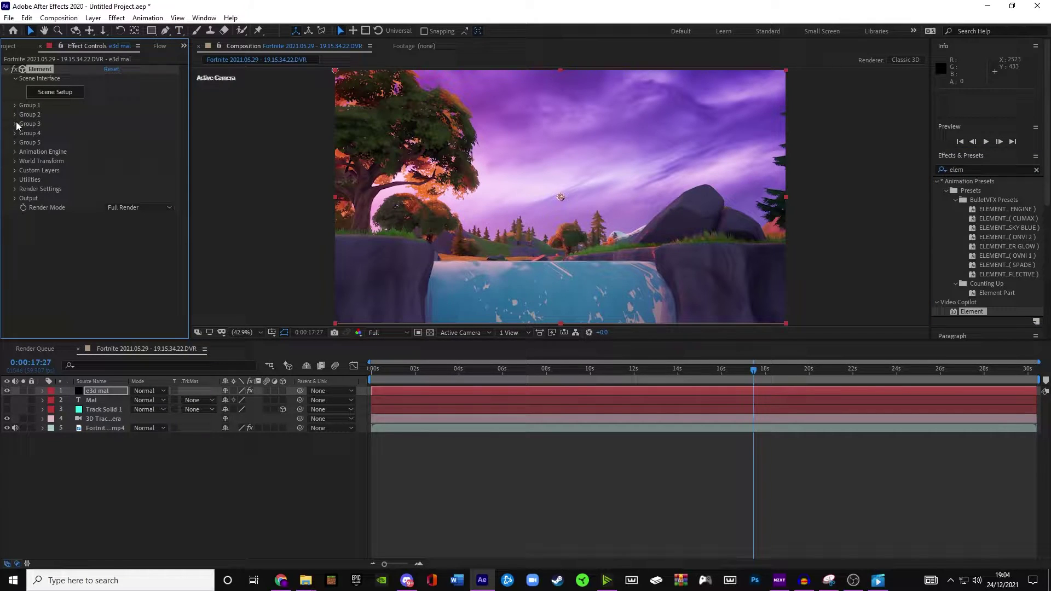
Set Element's Custom Text and Masks Path Layer 1 to '2. Mal'.
click(15, 170)
click(25, 180)
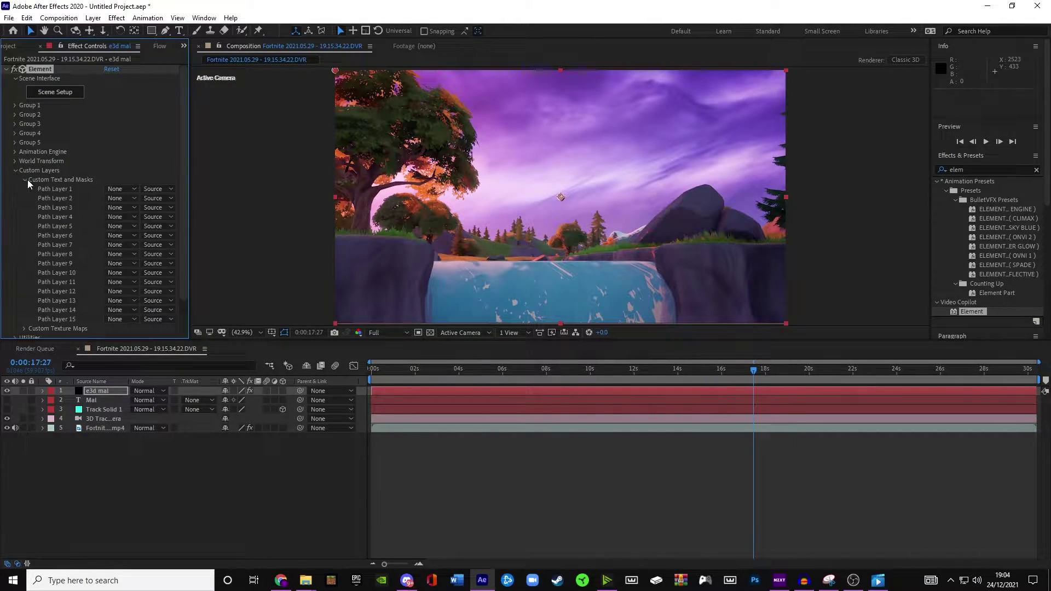
click(120, 190)
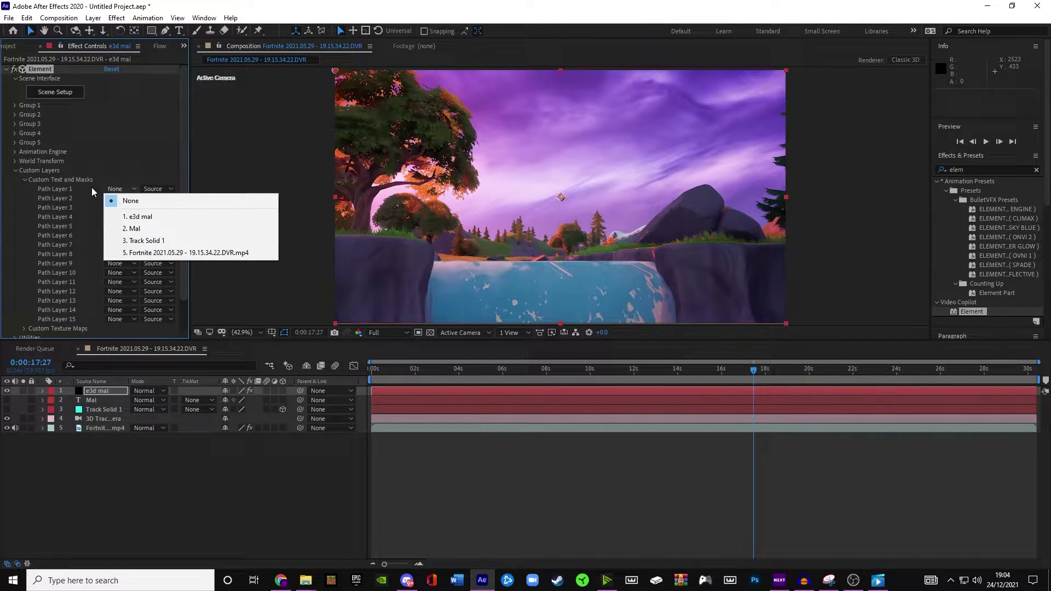
click(133, 229)
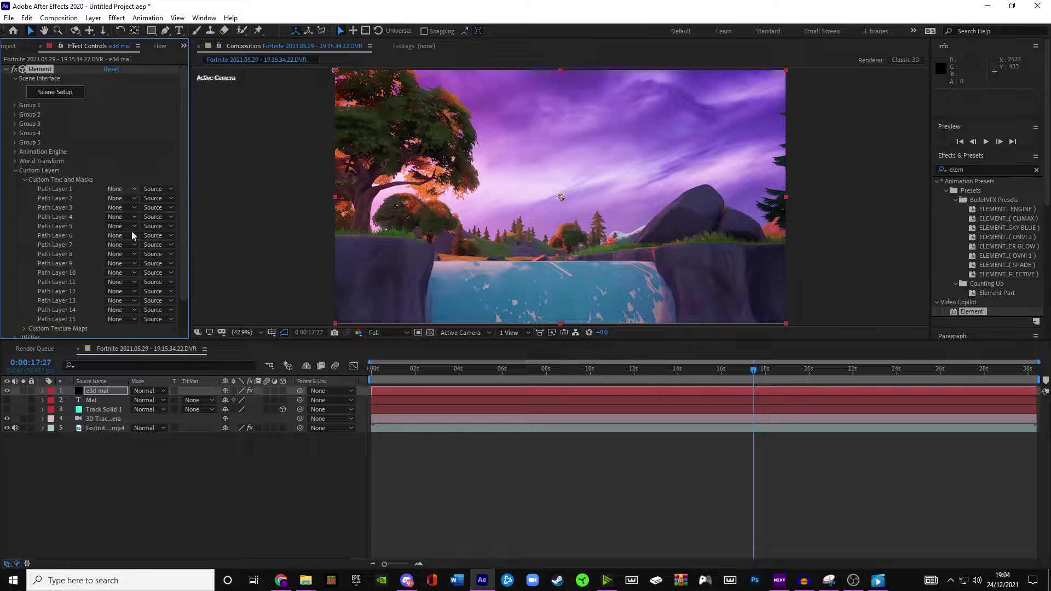
In Element's Scene Setup, extrude the Mal text into a 3D model.
click(73, 93)
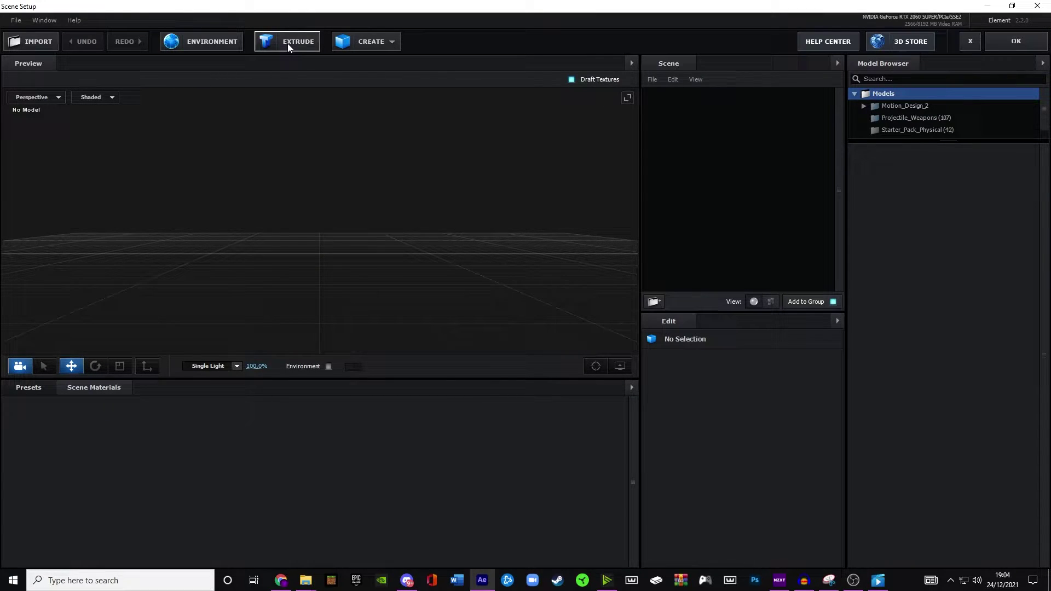
click(287, 43)
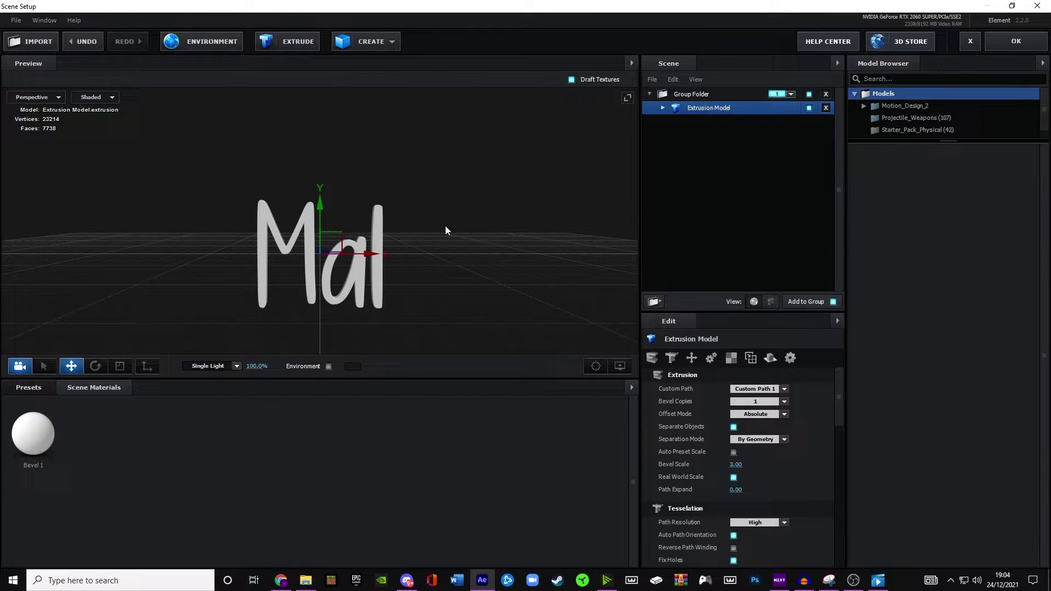
drag(445, 229, 418, 250)
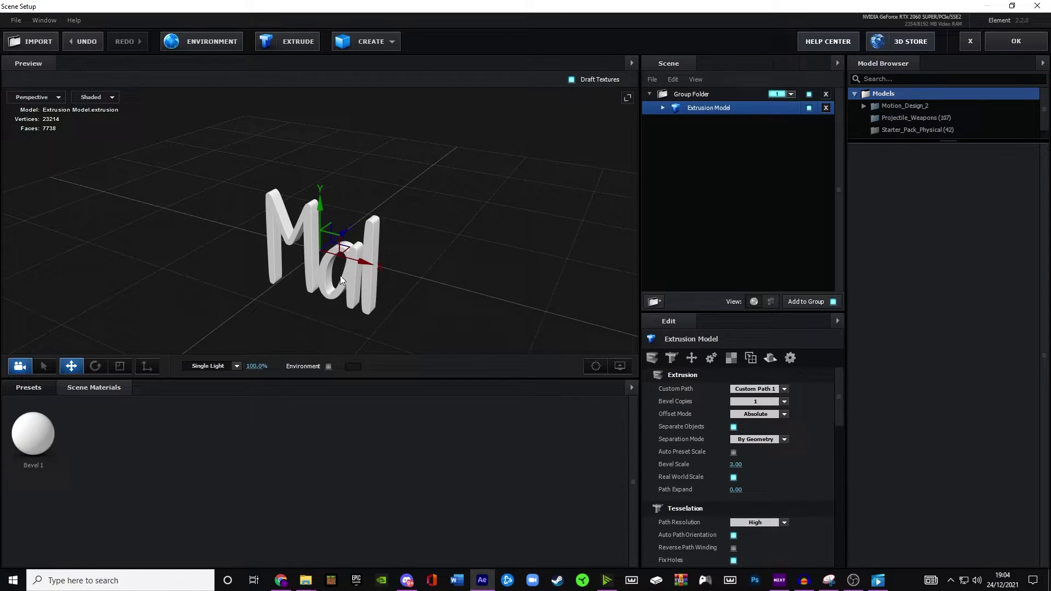
drag(340, 280, 367, 266)
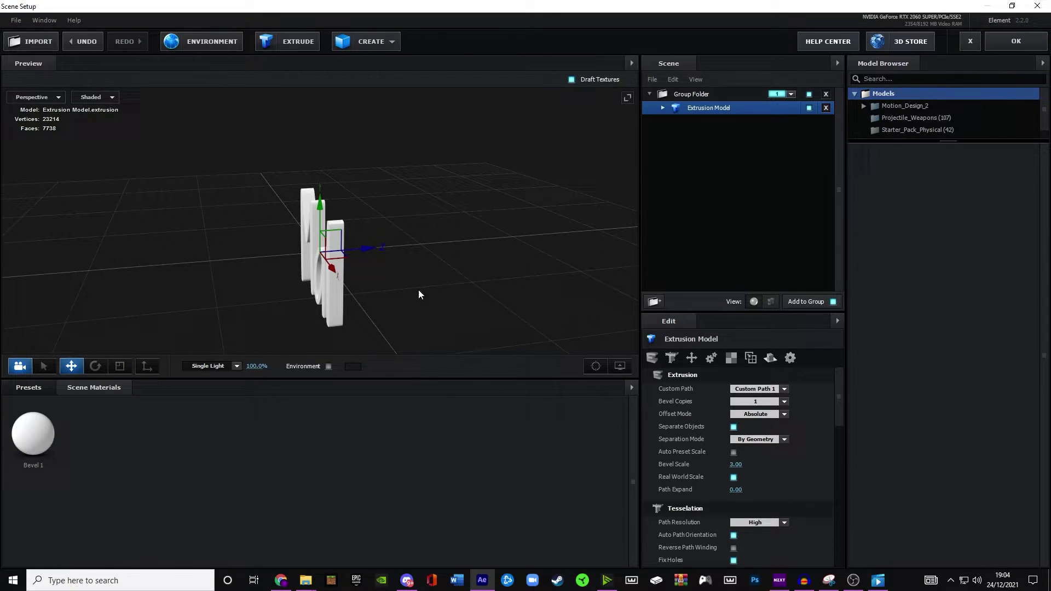
Raise the Mal model's Transform Scale Z to 375.5%.
drag(537, 323, 602, 383)
scroll(697, 477, down, 4)
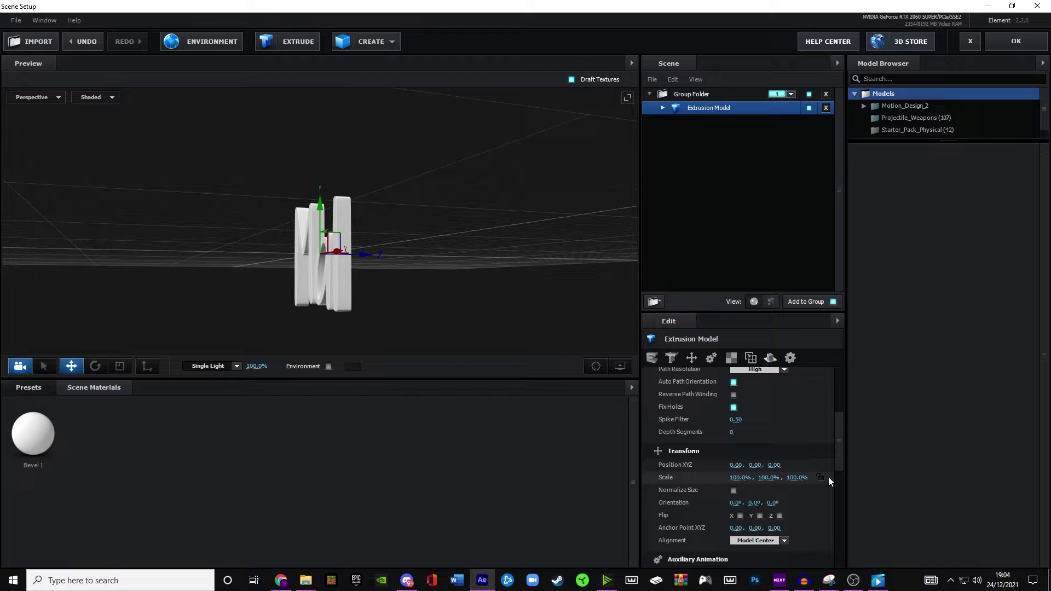
drag(798, 477, 890, 484)
drag(569, 306, 684, 281)
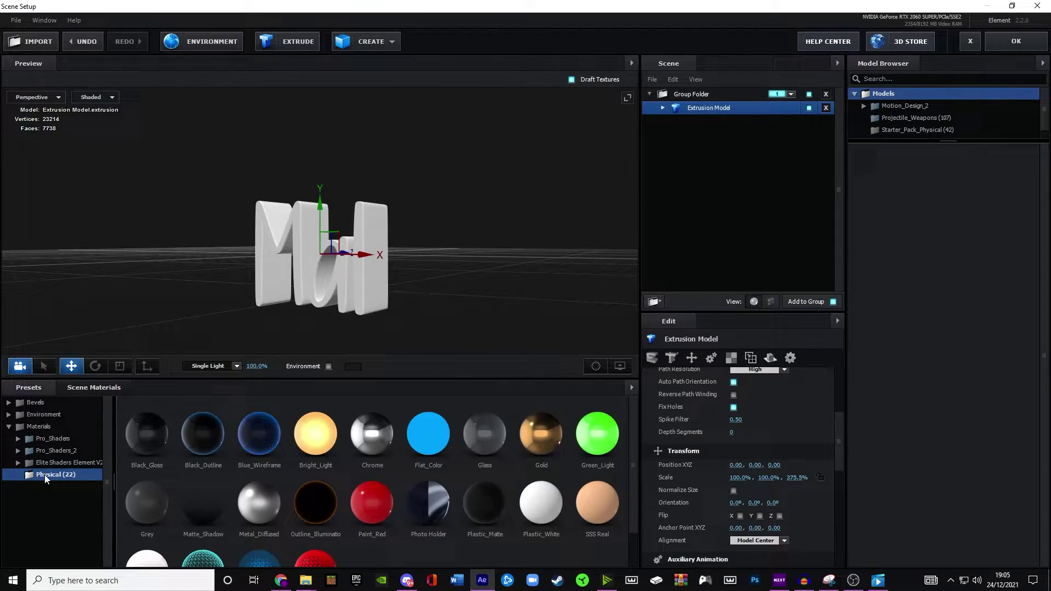
Apply the Physical Chrome material preset to the extruded Mal model.
drag(372, 431, 475, 321)
click(212, 44)
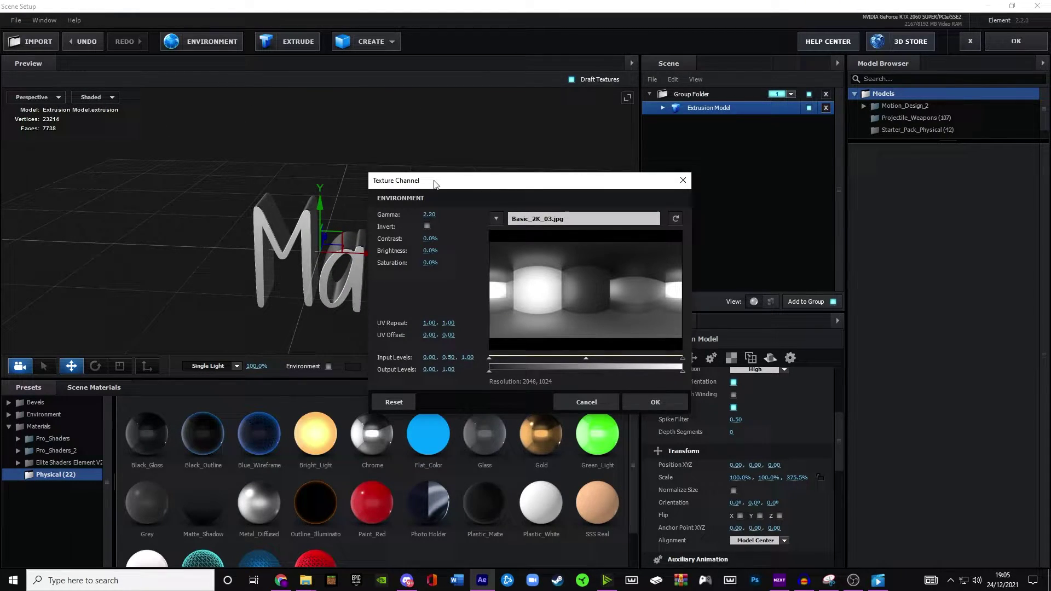
drag(435, 183, 414, 257)
click(552, 474)
drag(544, 383, 668, 255)
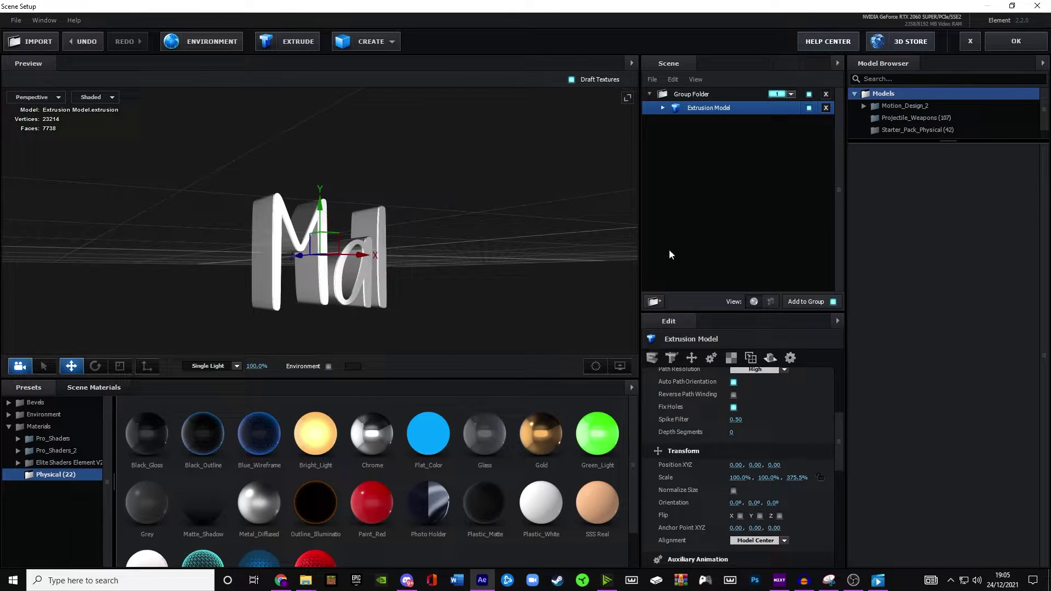
drag(472, 227, 439, 240)
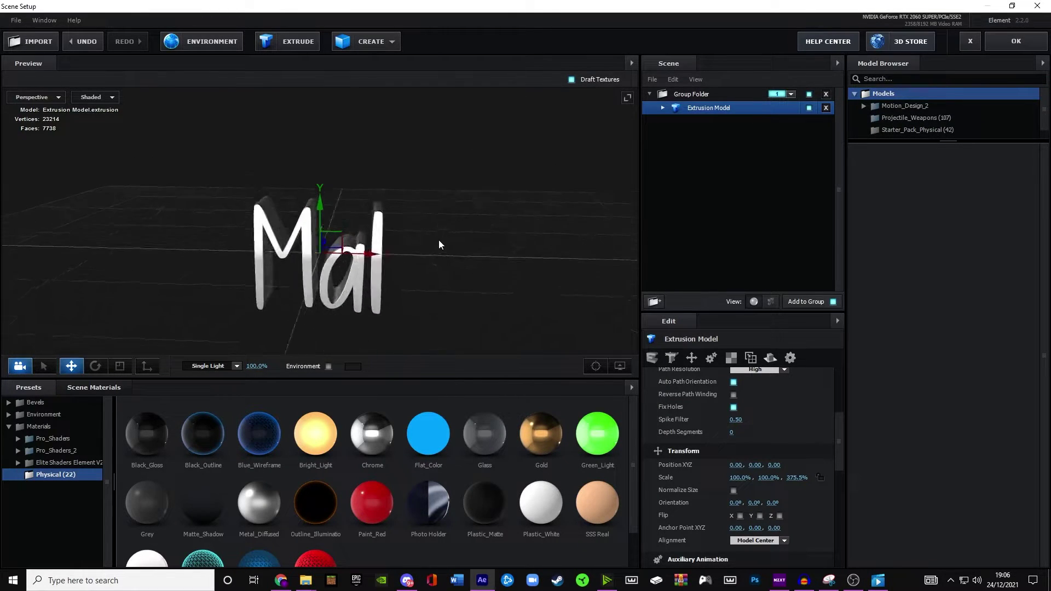
Load bf4-fire.jpg as the environment map so the chrome text reflects fiery orange.
click(190, 43)
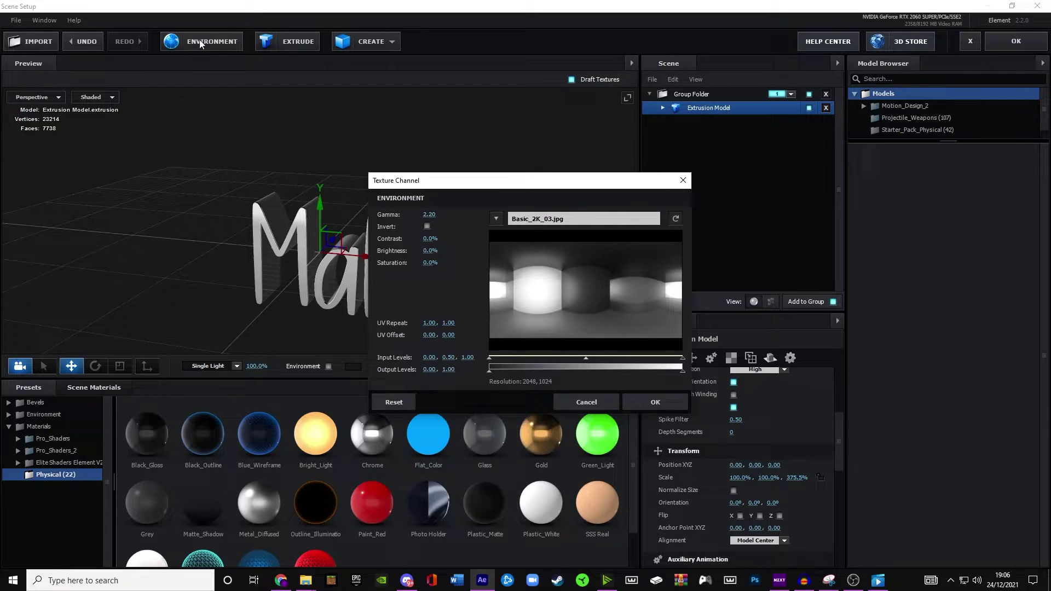
click(497, 220)
click(534, 221)
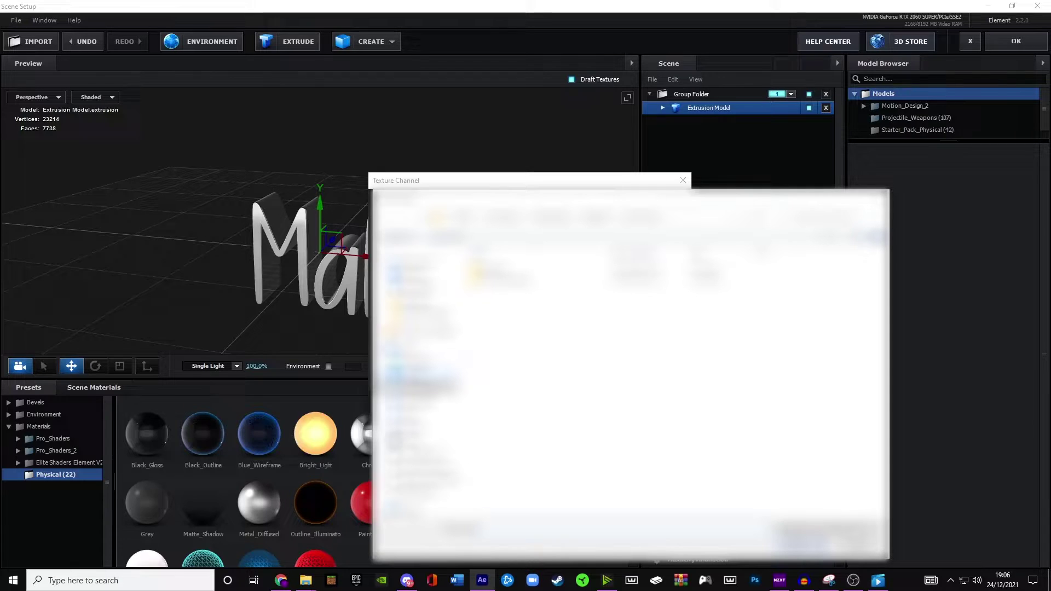
double_click(534, 301)
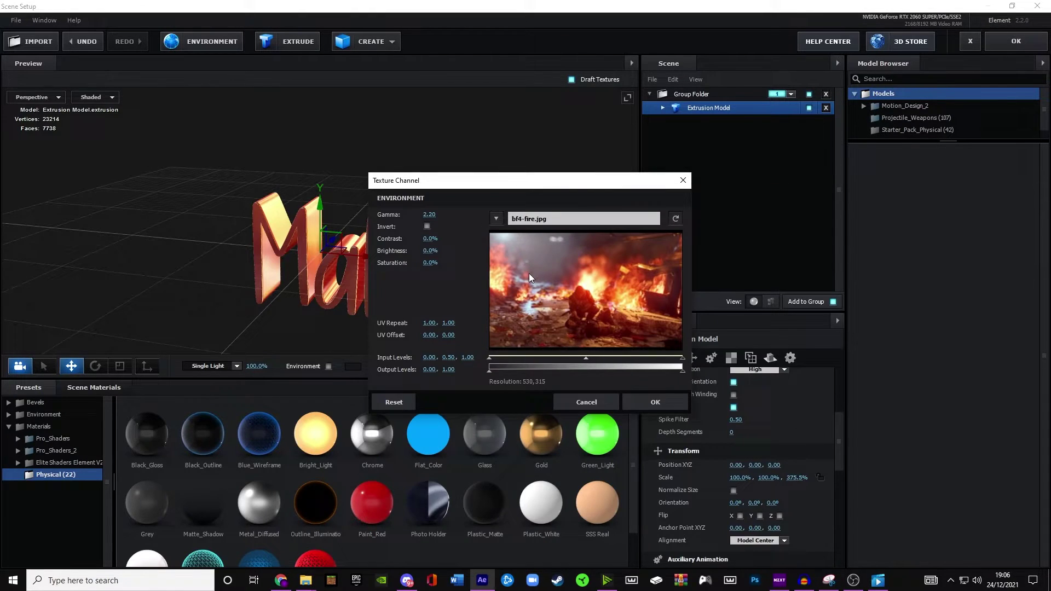
drag(490, 181, 501, 152)
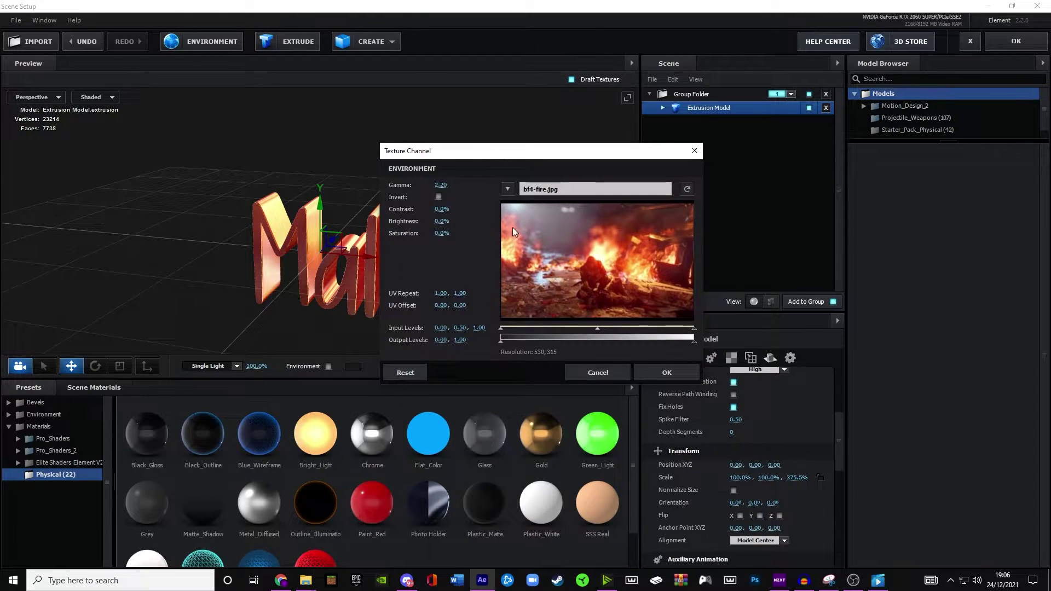
click(675, 368)
drag(461, 286, 413, 228)
click(213, 47)
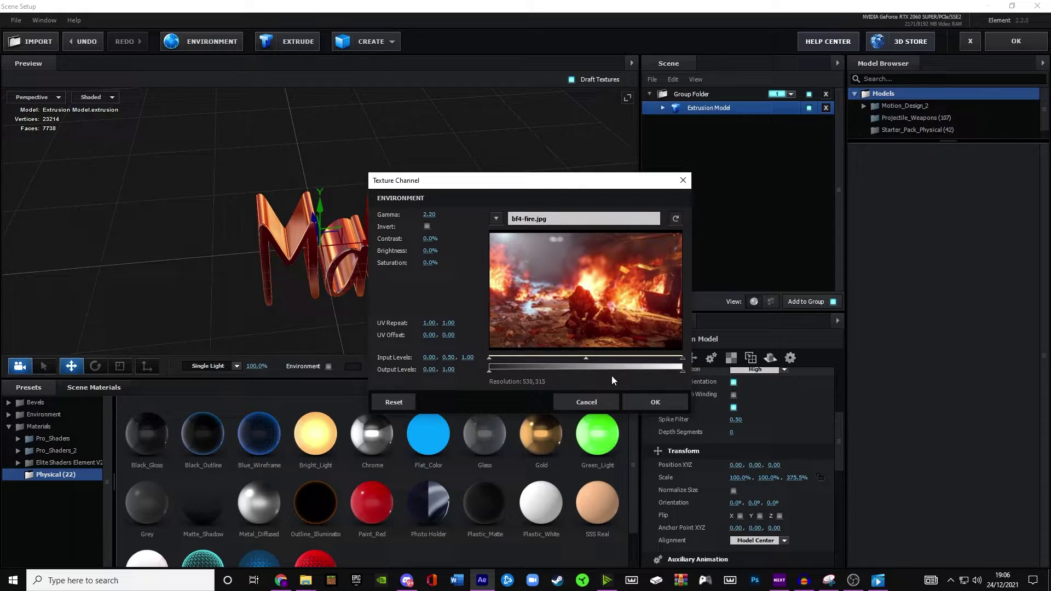
click(650, 398)
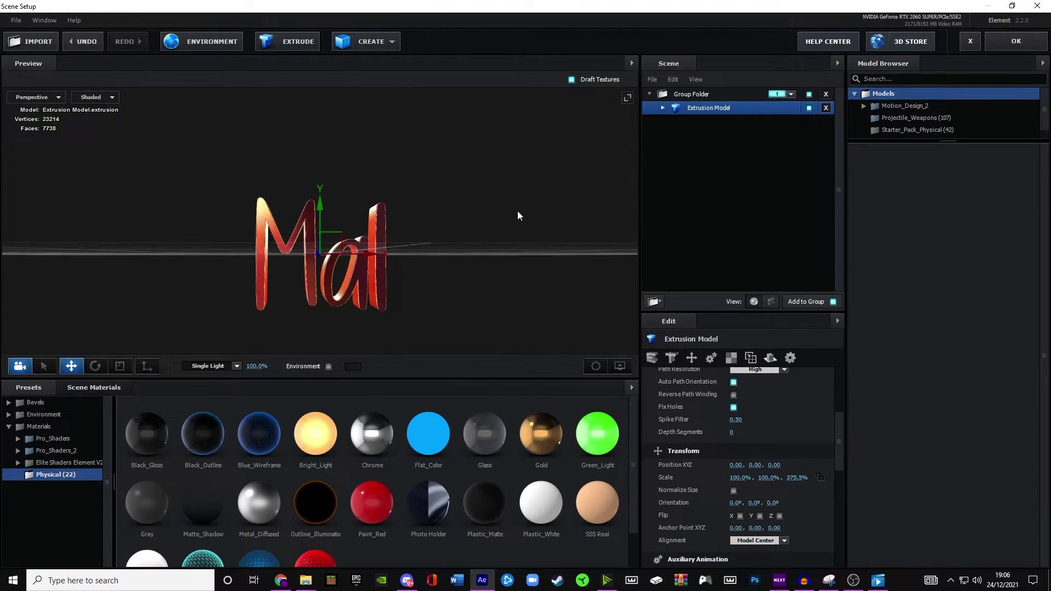
drag(518, 212, 483, 238)
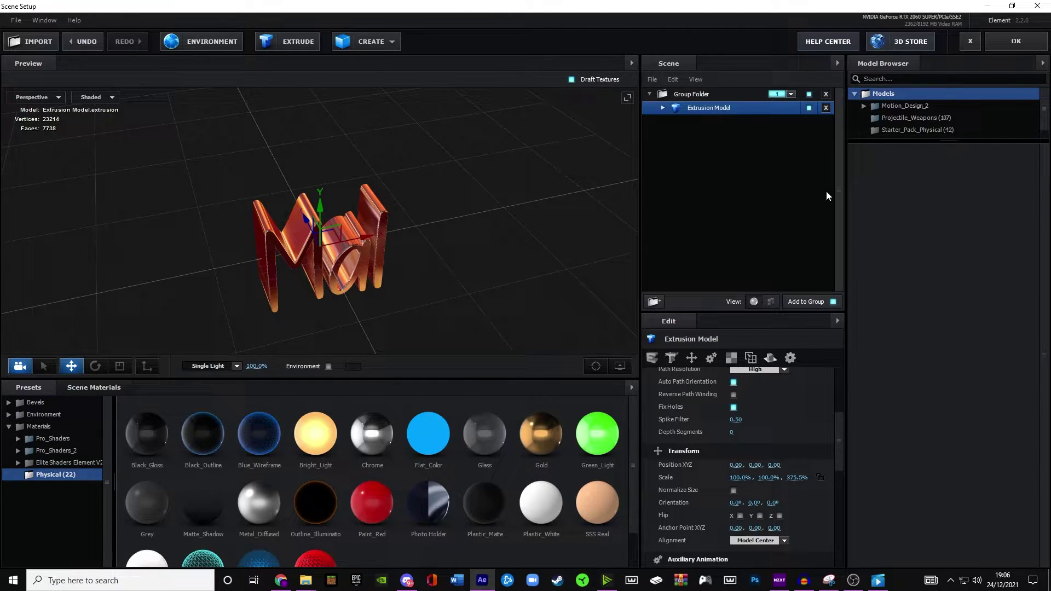
Back in After Effects, show Track Solid 1's Position and expand Element's Group 1 Particle Replicator.
click(1016, 38)
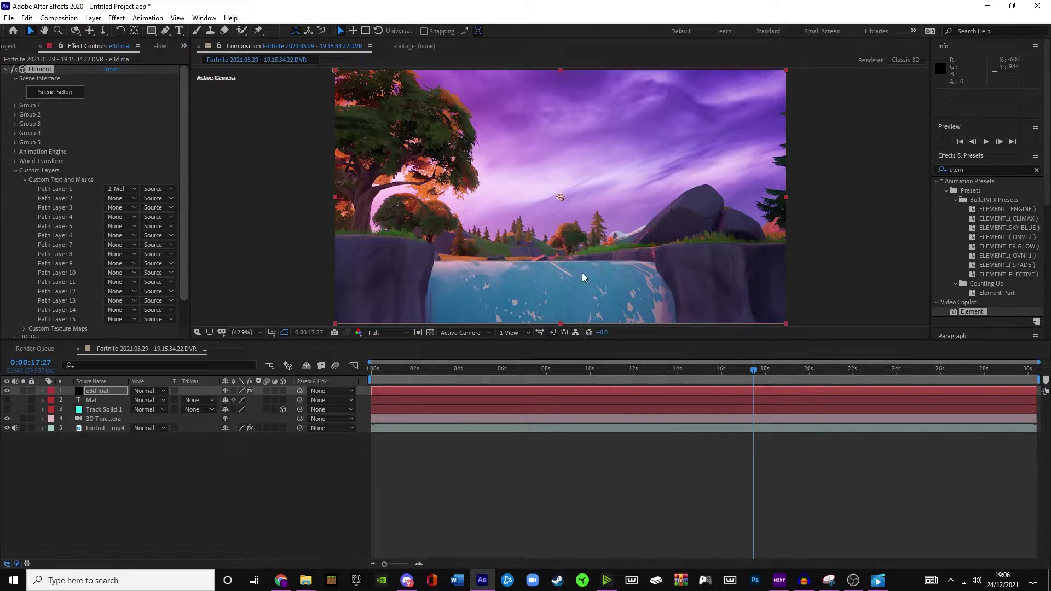
click(105, 410)
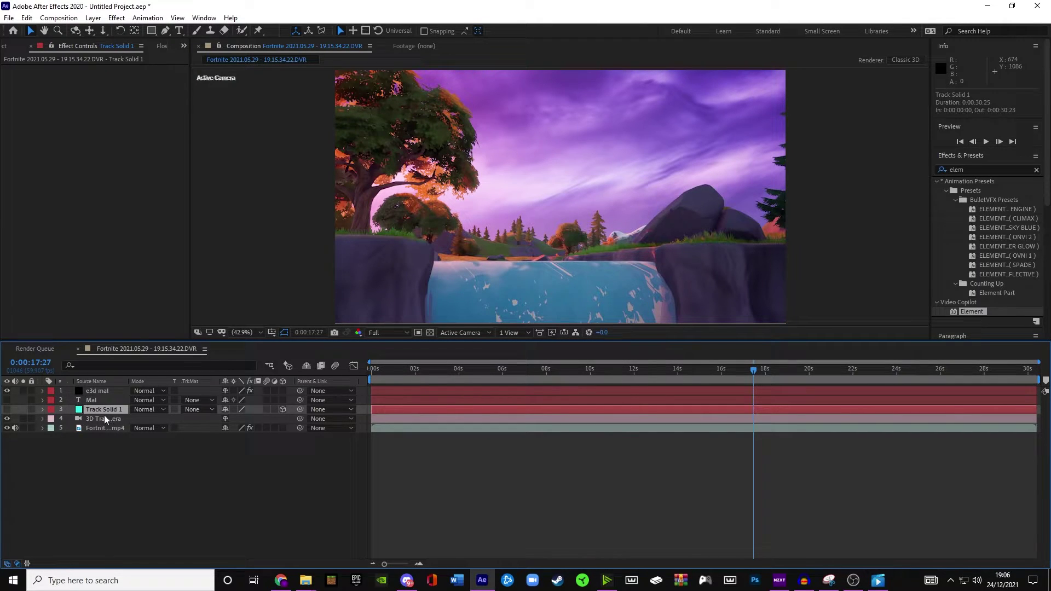
key(p)
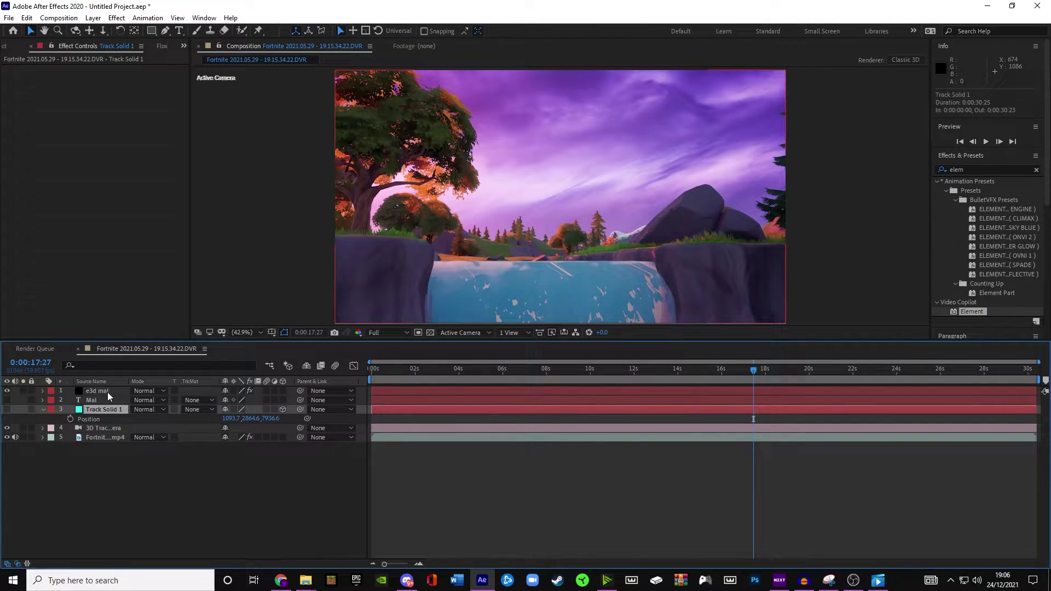
click(107, 392)
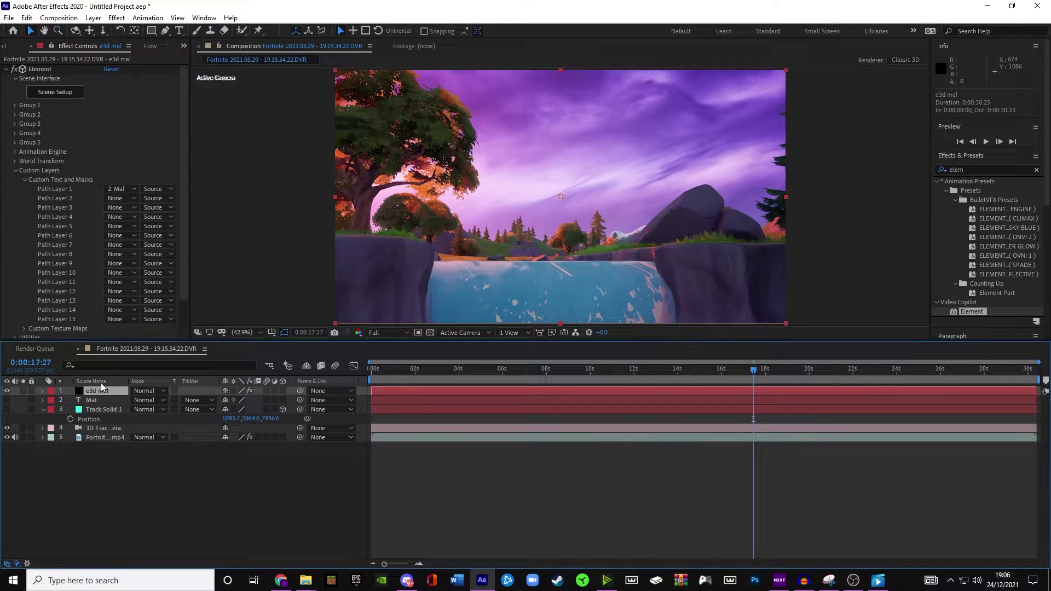
click(13, 105)
click(24, 123)
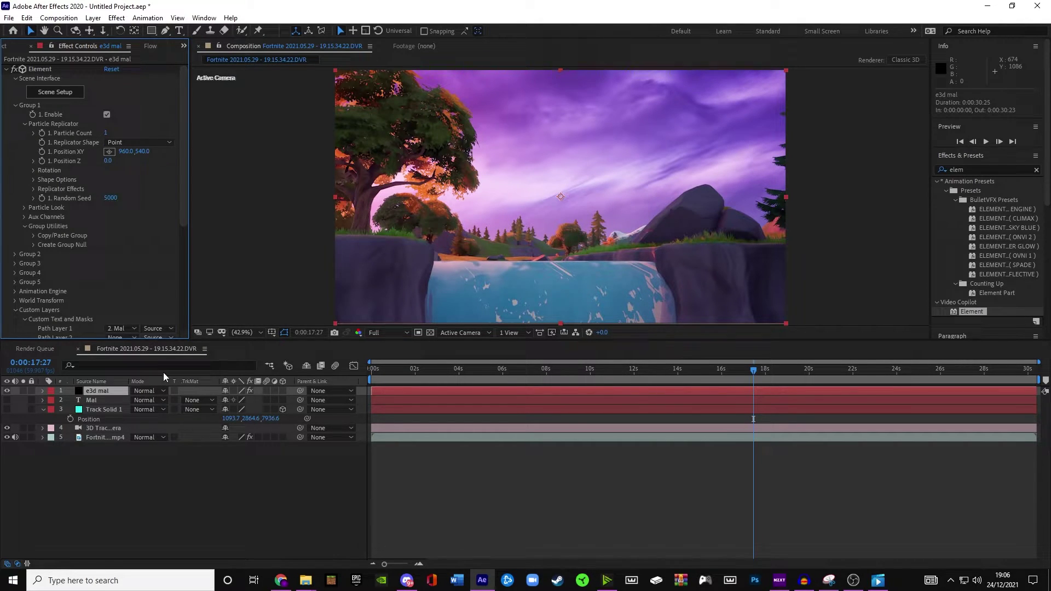
Copy the tracked position into Particle Replicator Position XY and Z: 1093.7, 2864.6, 7936.6.
click(226, 418)
key(ctrl+c)
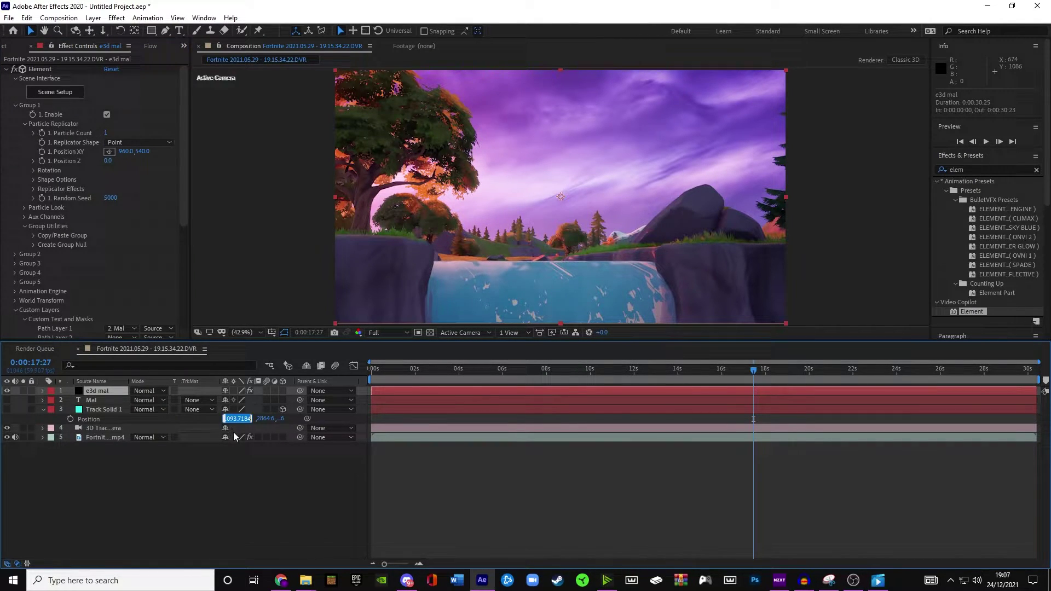
click(127, 151)
key(ctrl+v)
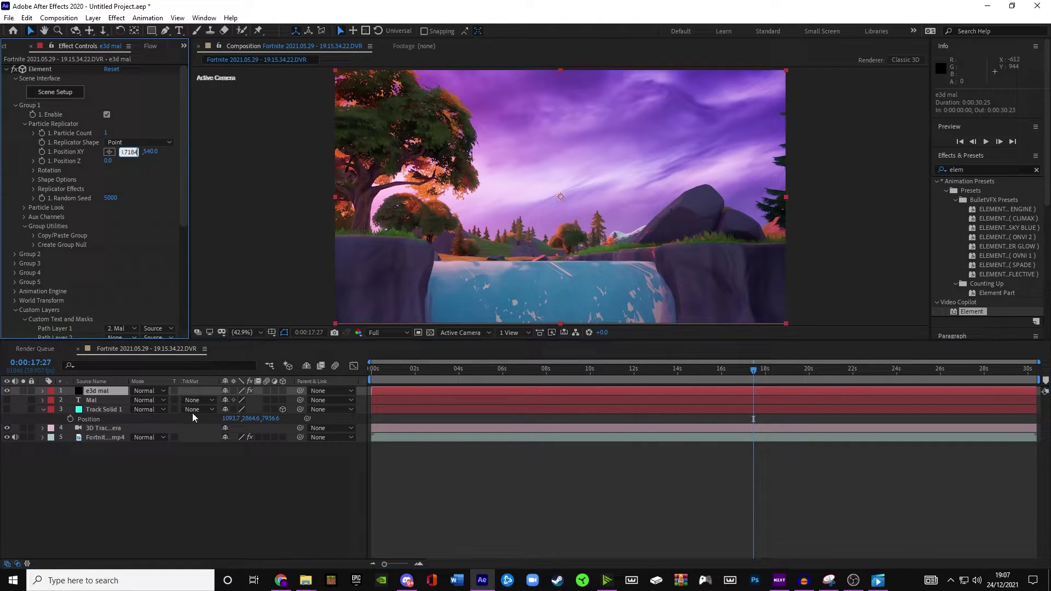
click(254, 419)
key(ctrl+c)
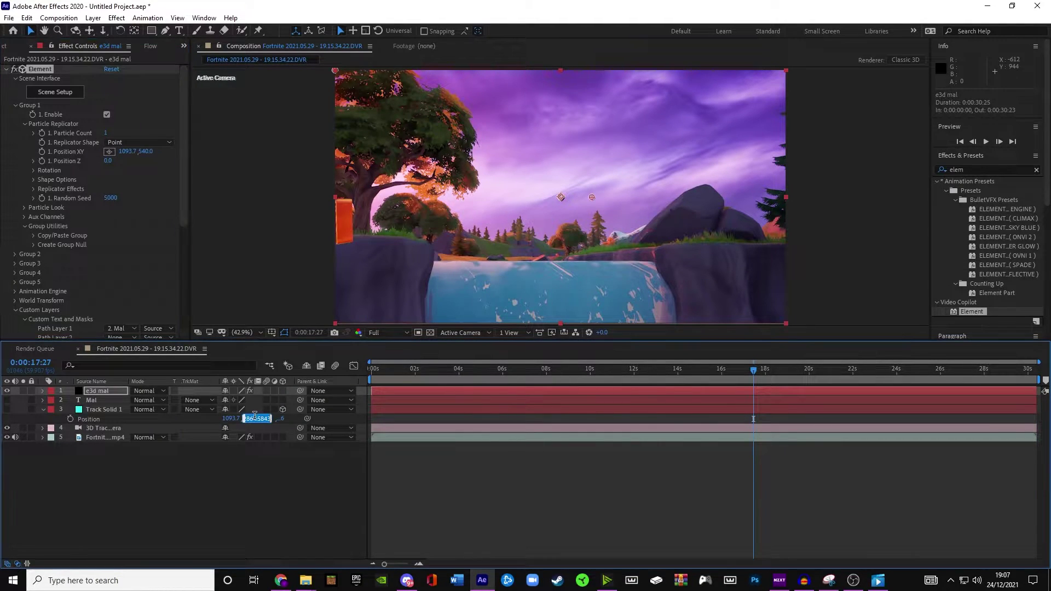
click(146, 151)
key(ctrl+v)
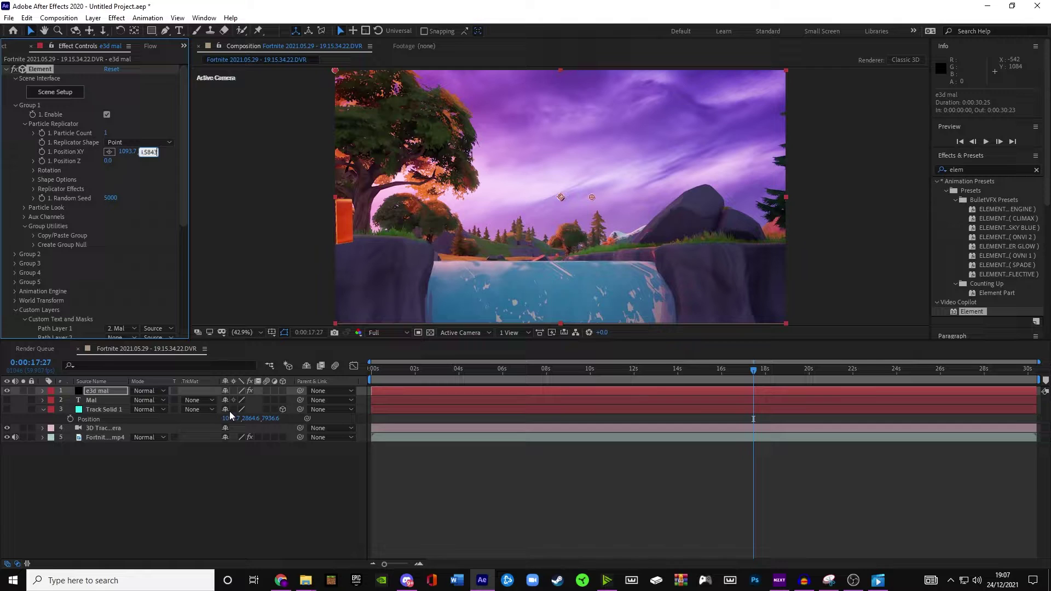
click(269, 419)
key(ctrl+c)
click(108, 160)
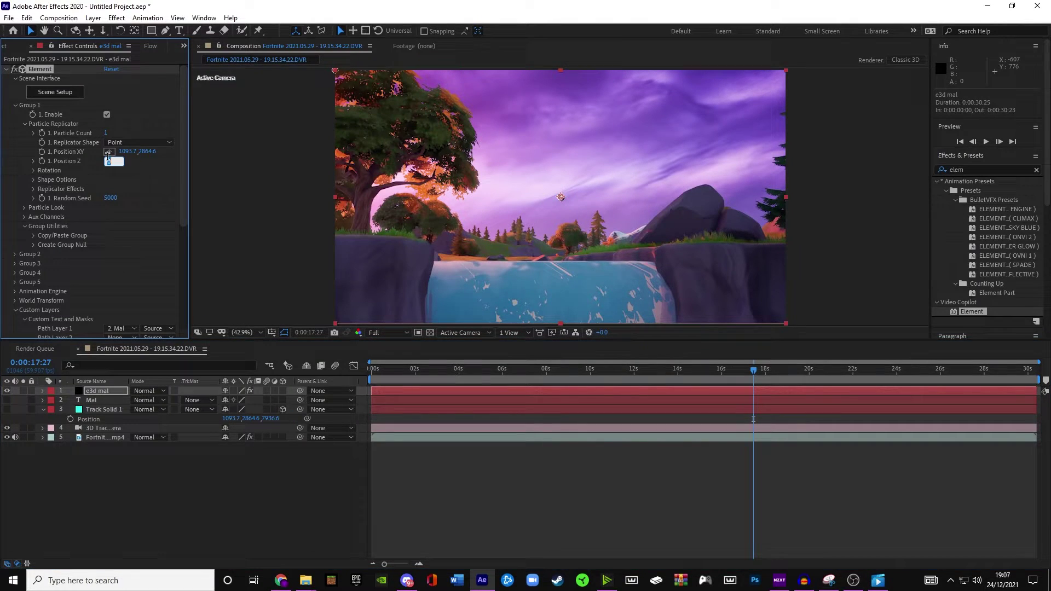
key(ctrl+v)
key(Return)
click(165, 477)
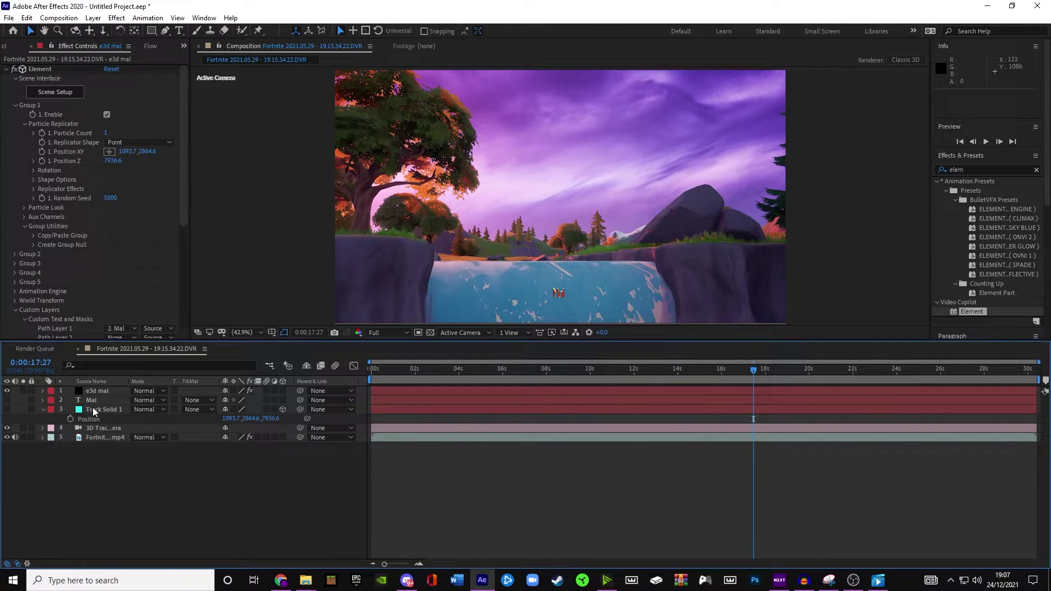
On the e3d mal layer, scrub Particle Size to 96.50 to enlarge the Mal text.
click(93, 407)
click(442, 301)
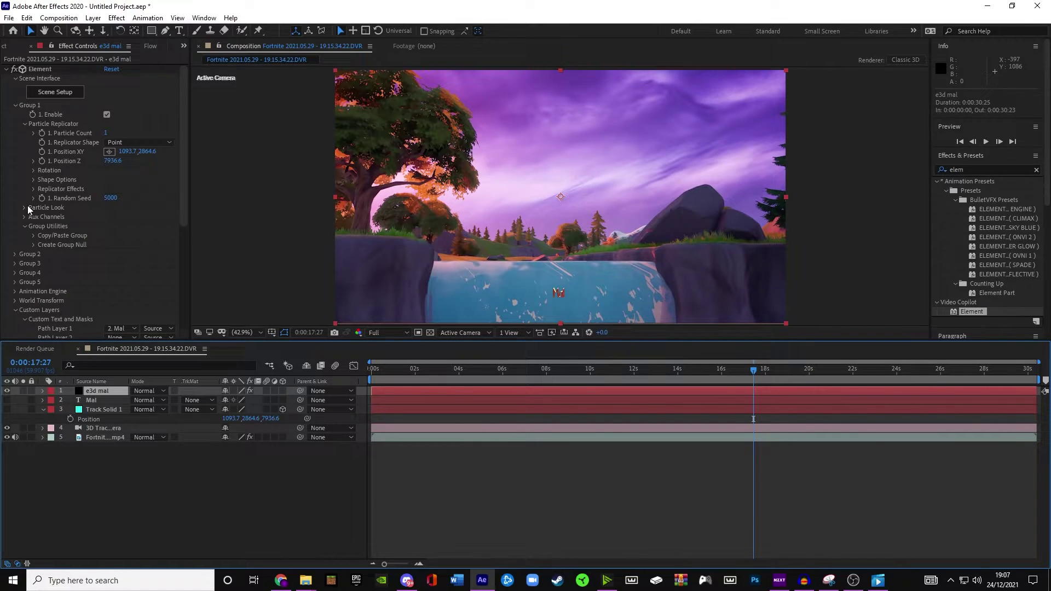
click(23, 207)
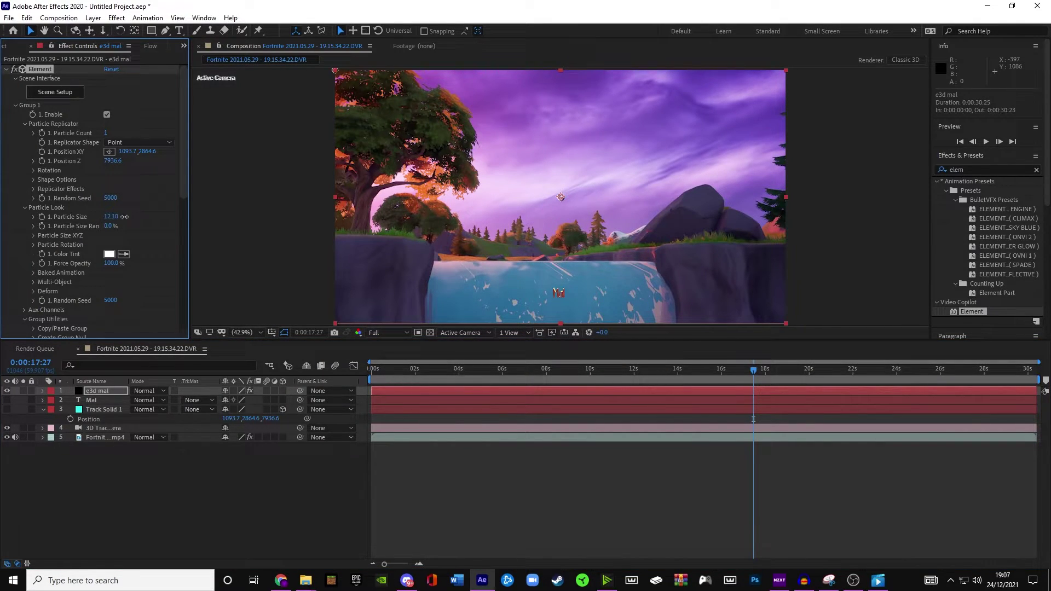
drag(124, 217, 590, 223)
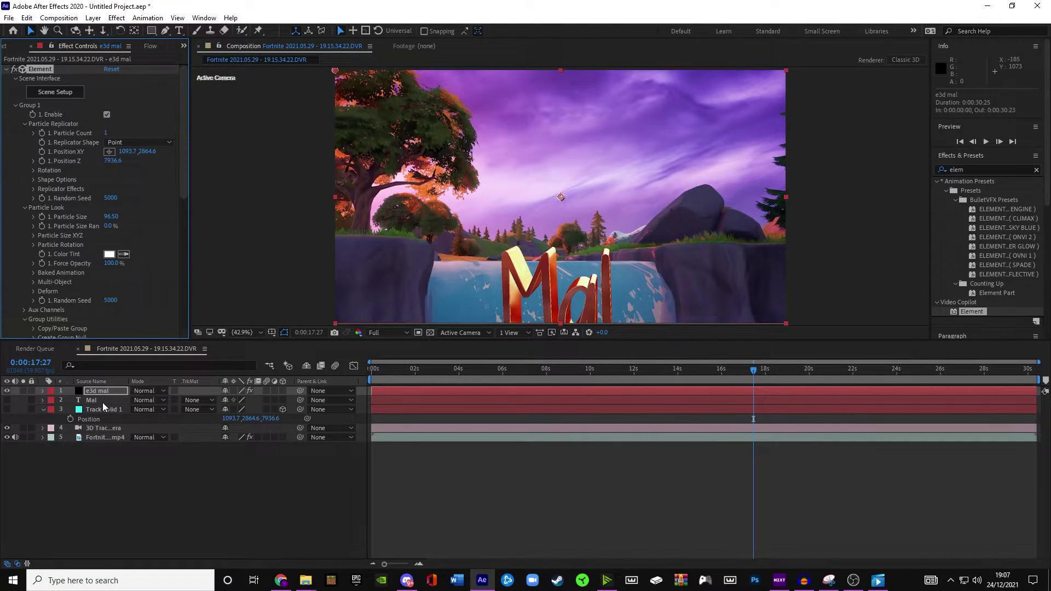
Move the Mal text above the water to Position 954.7, 205.6 with Z 8106.6.
drag(126, 151, 54, 152)
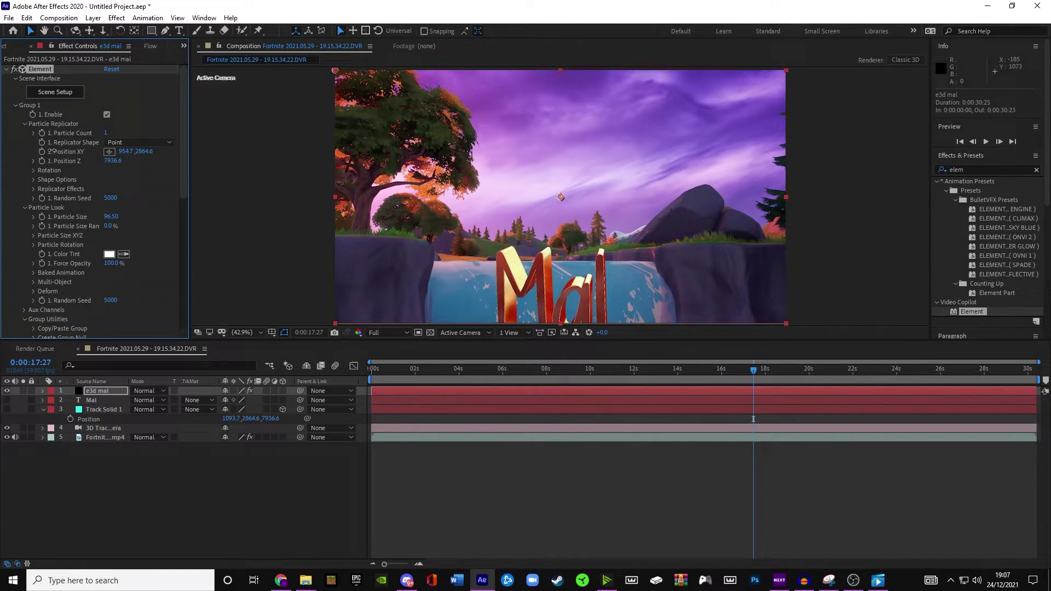
drag(147, 151, 123, 152)
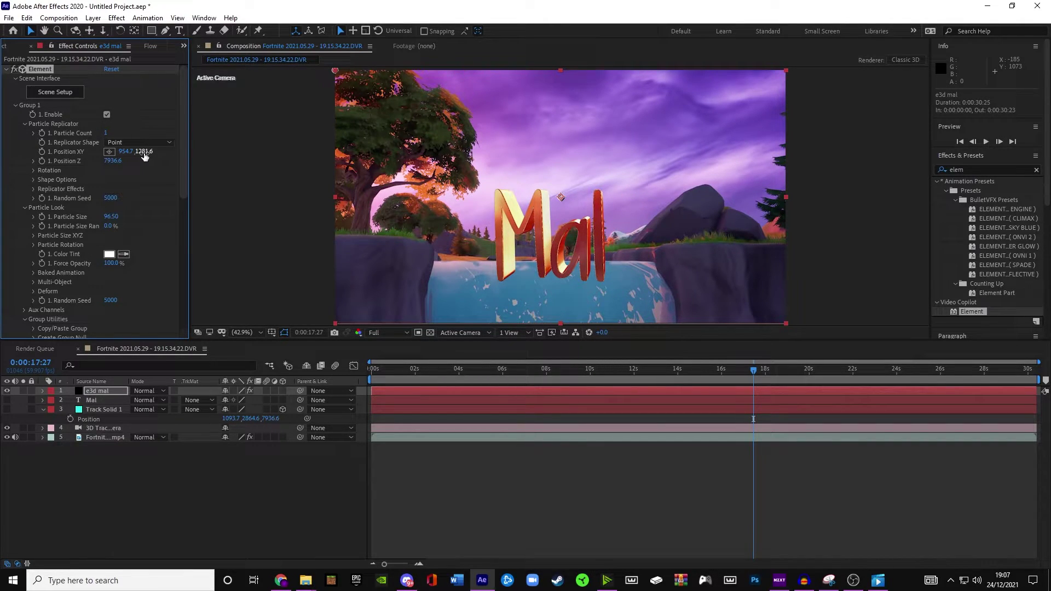
drag(143, 154, 59, 142)
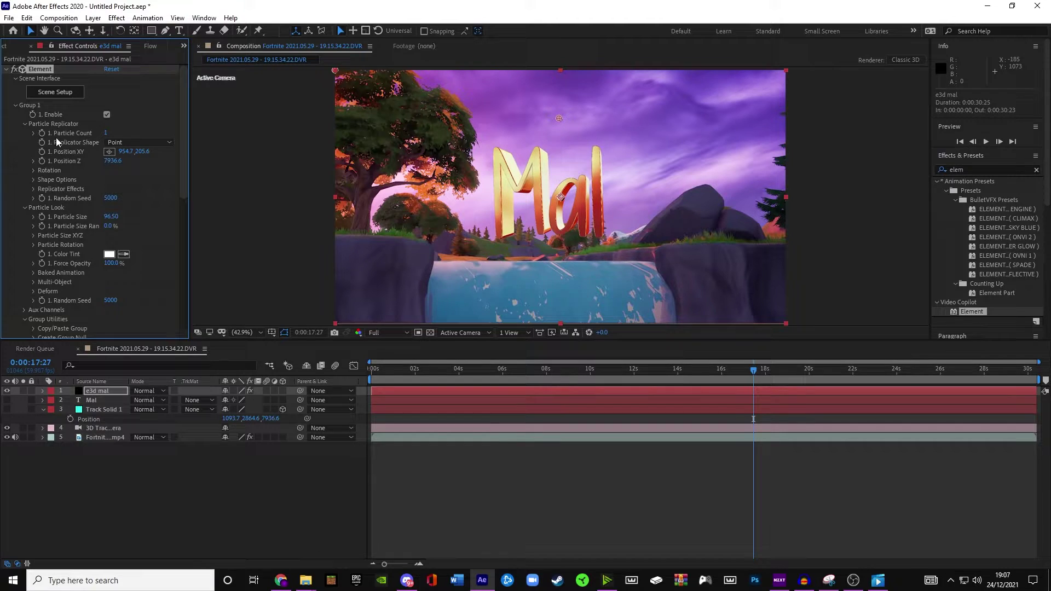
drag(113, 164, 37, 170)
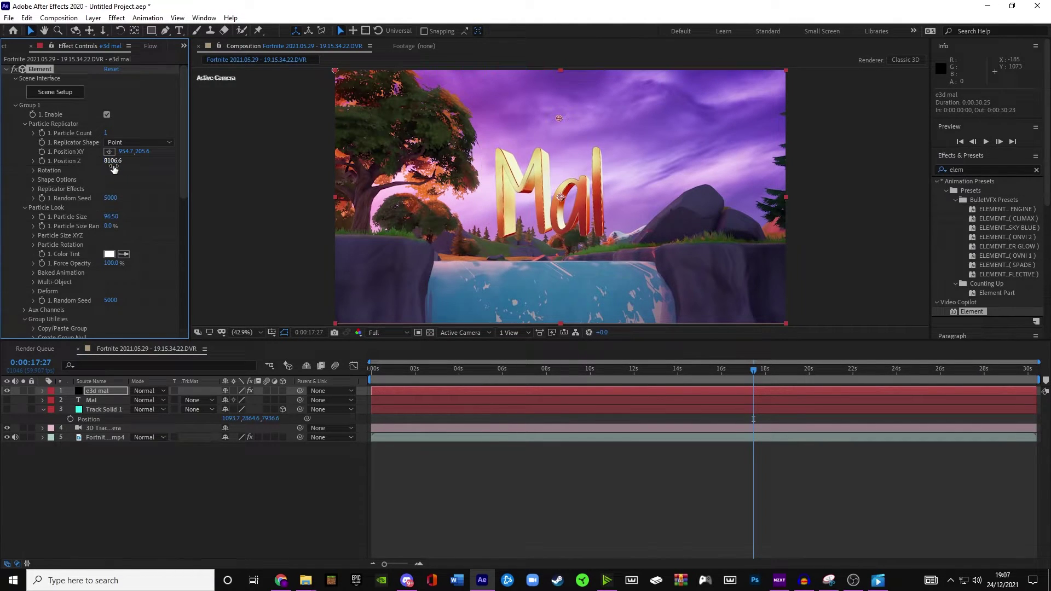
Rotate the Mal text to X -19°, Y -18° and Z -2°.
click(33, 171)
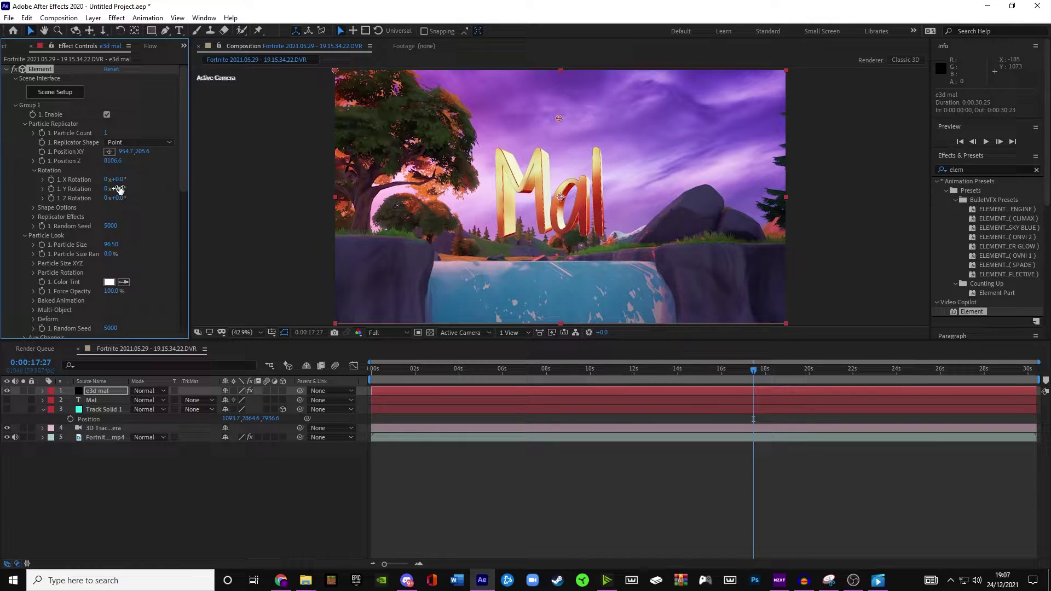
mouse_move(119, 189)
mouse_down()
mouse_move(128, 189)
mouse_move(104, 189)
mouse_move(112, 180)
mouse_move(112, 198)
mouse_up()
mouse_move(790, 364)
mouse_down()
mouse_move(675, 366)
mouse_move(772, 368)
mouse_up()
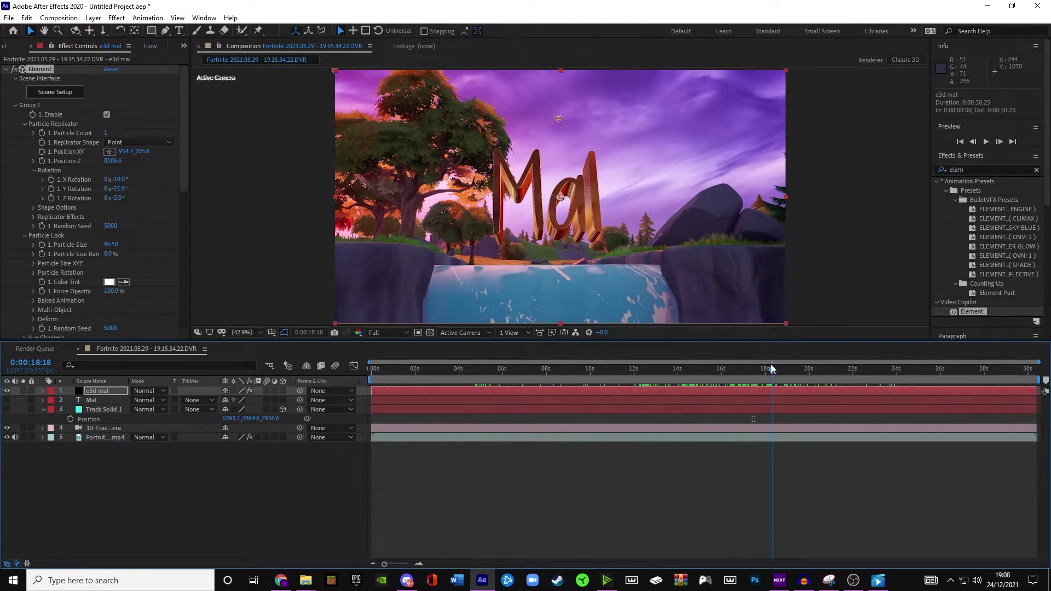
drag(112, 197, 118, 198)
drag(113, 189, 118, 188)
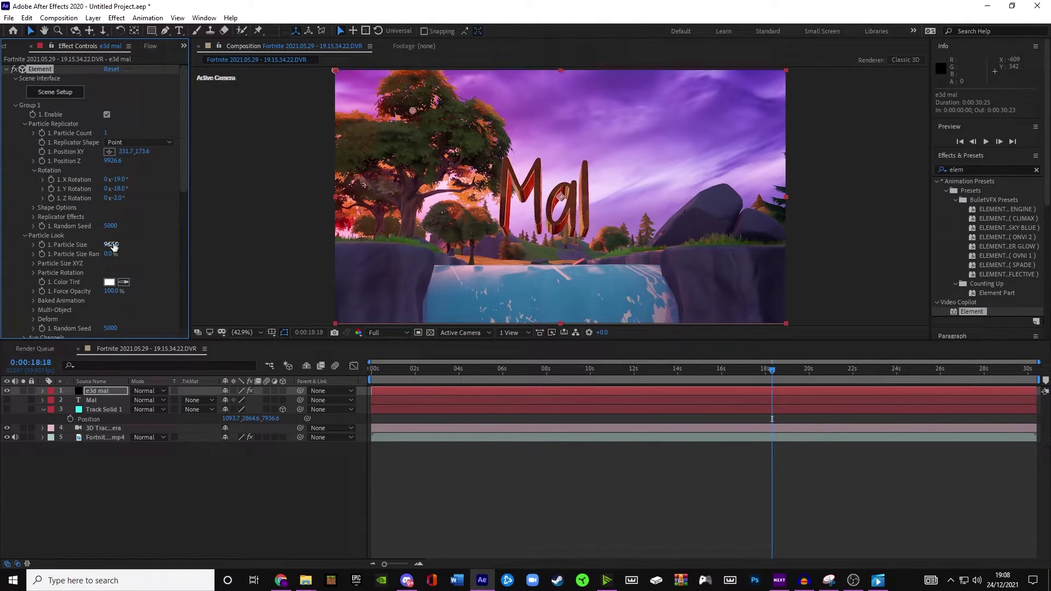
Raise Particle Size to 138.30 and preview the tracked text around 18 seconds.
drag(114, 246, 132, 246)
mouse_move(771, 370)
mouse_down()
mouse_move(788, 371)
mouse_move(776, 372)
mouse_up()
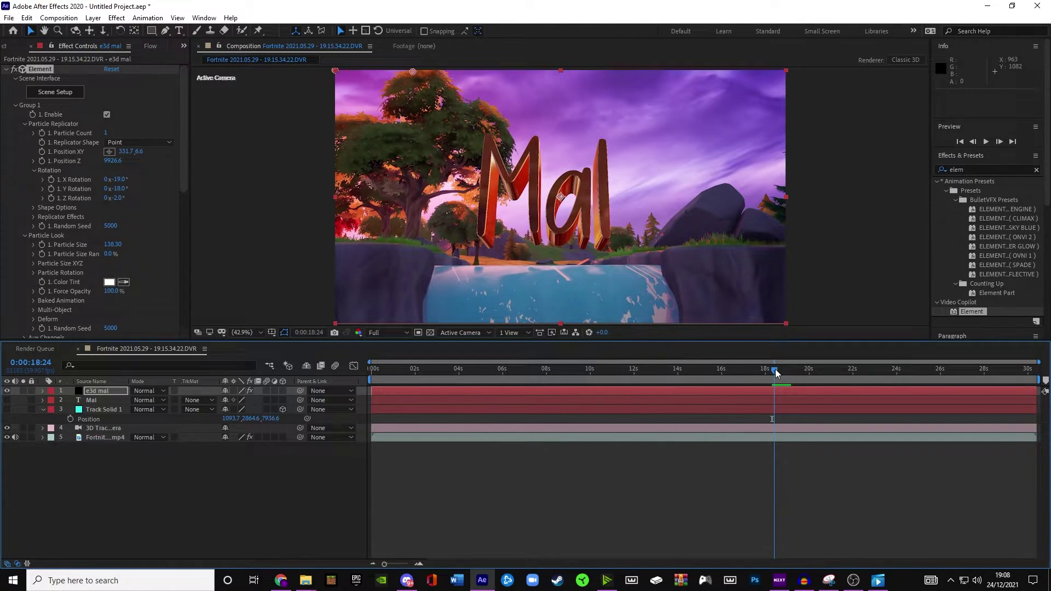
mouse_move(776, 370)
mouse_down()
mouse_move(887, 377)
mouse_move(772, 372)
mouse_up()
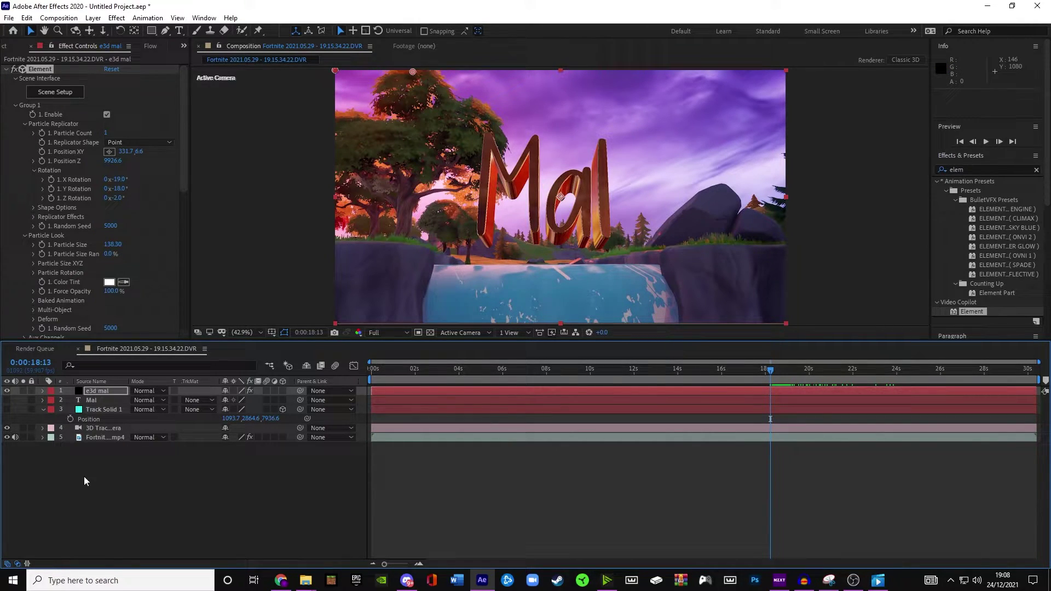
Create a new solid layer named 'e3d 2'.
click(97, 465)
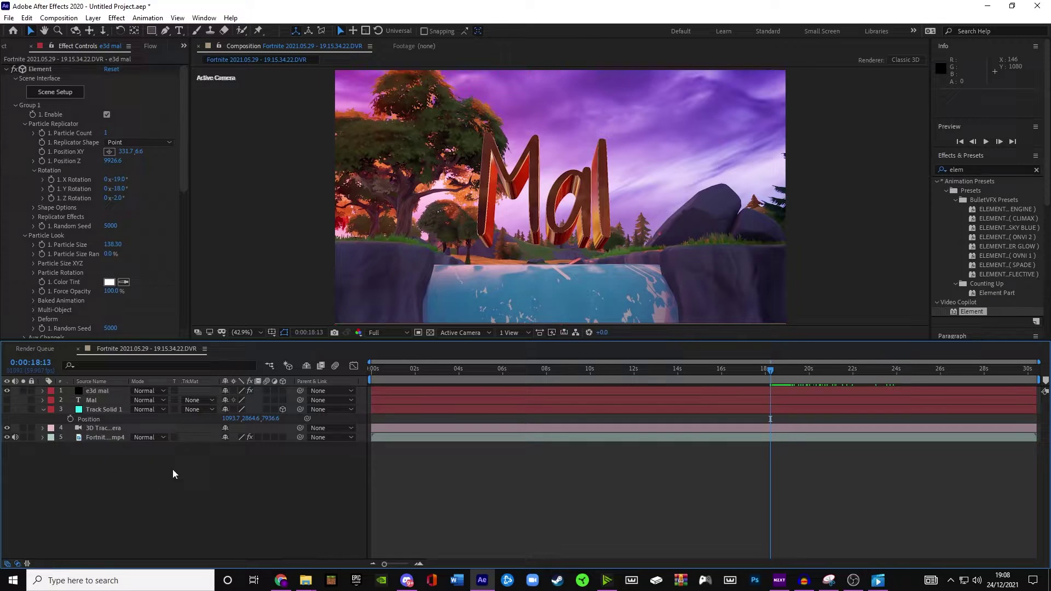
right_click(126, 486)
mouse_move(172, 368)
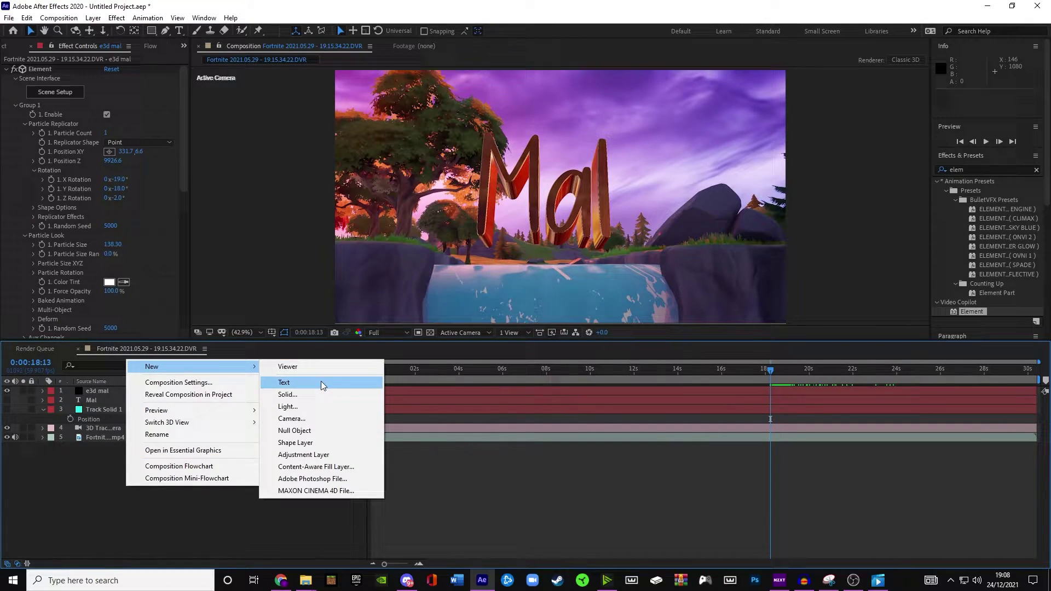
click(306, 394)
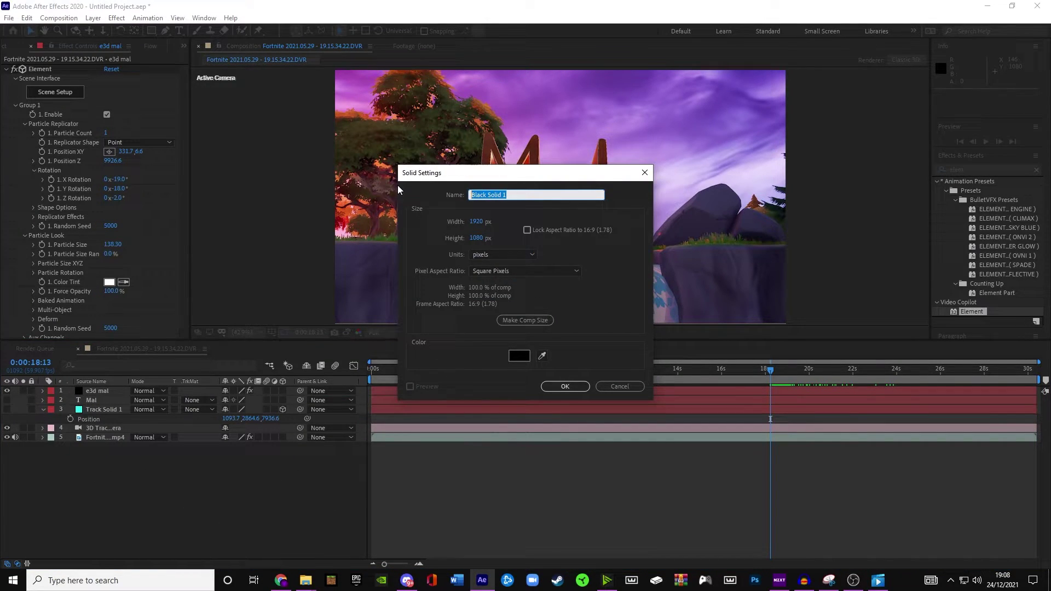
text(e3d 2)
click(573, 386)
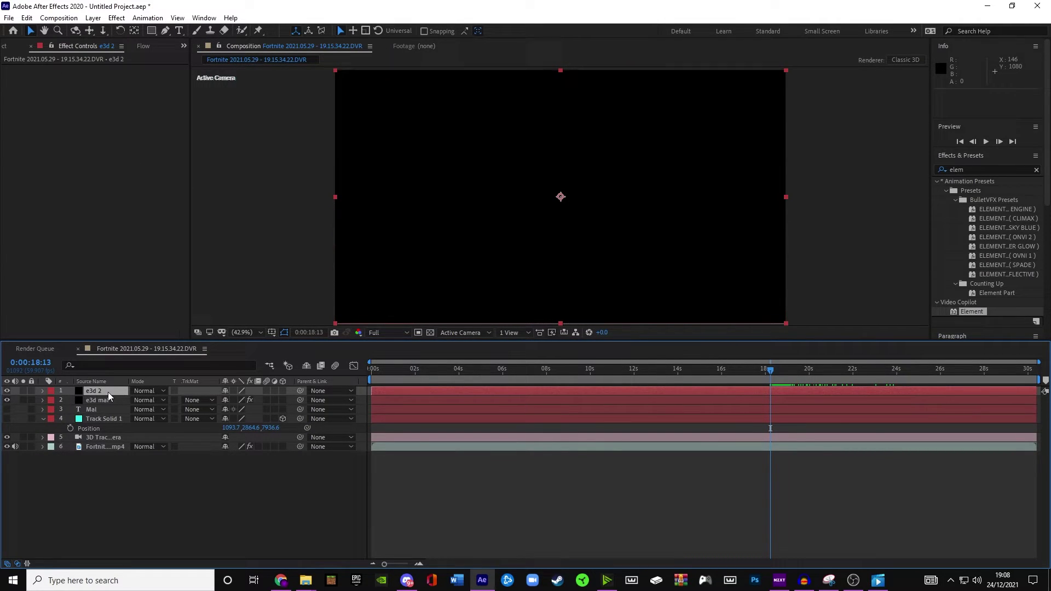
Place e3d 2 beneath e3d mal and check the Element effect on e3d mal.
drag(103, 392, 103, 405)
click(102, 392)
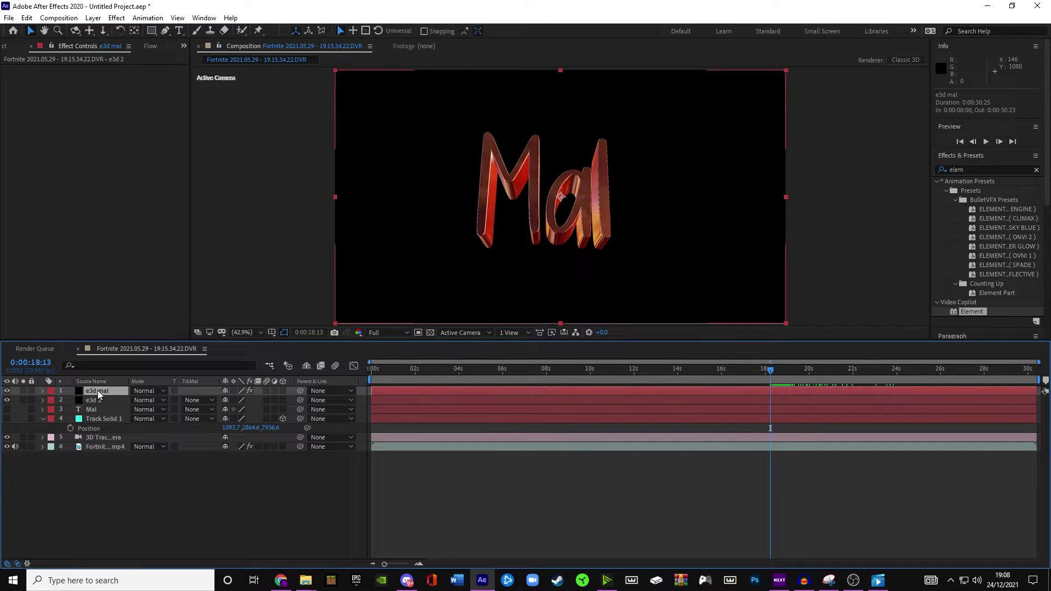
click(100, 400)
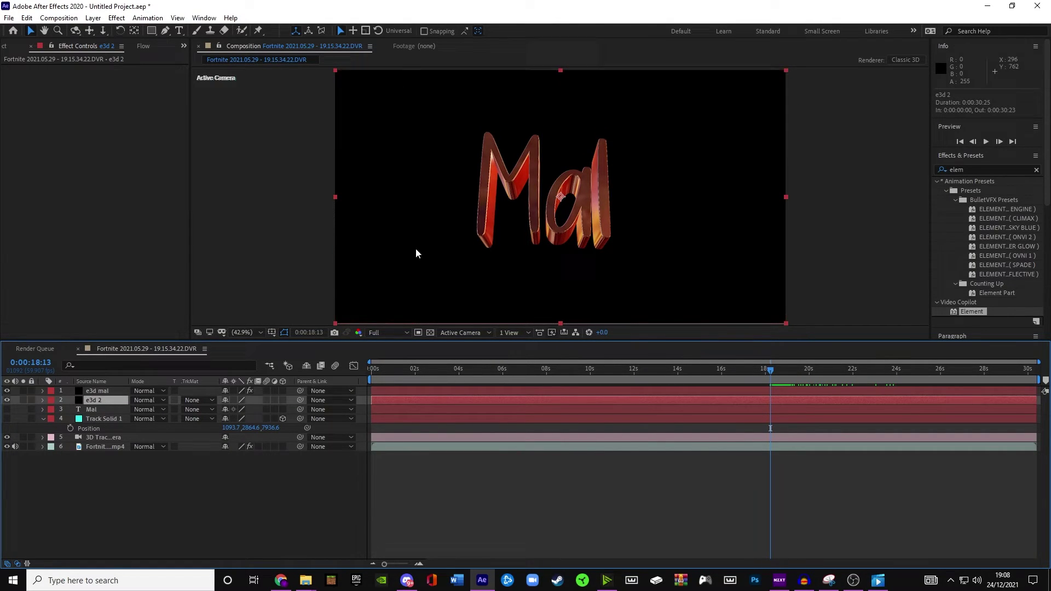
click(104, 390)
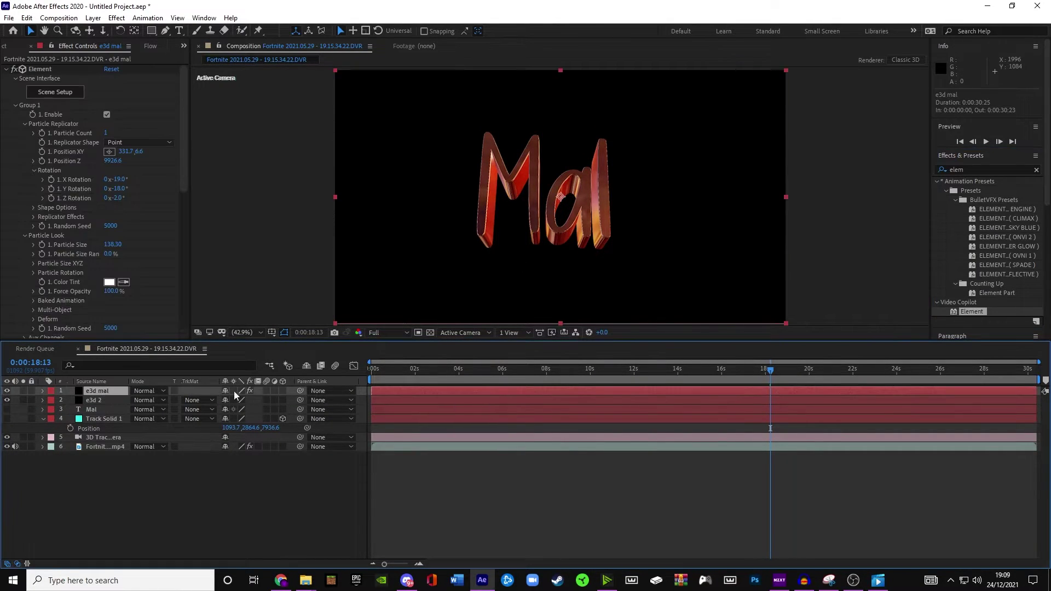
click(43, 69)
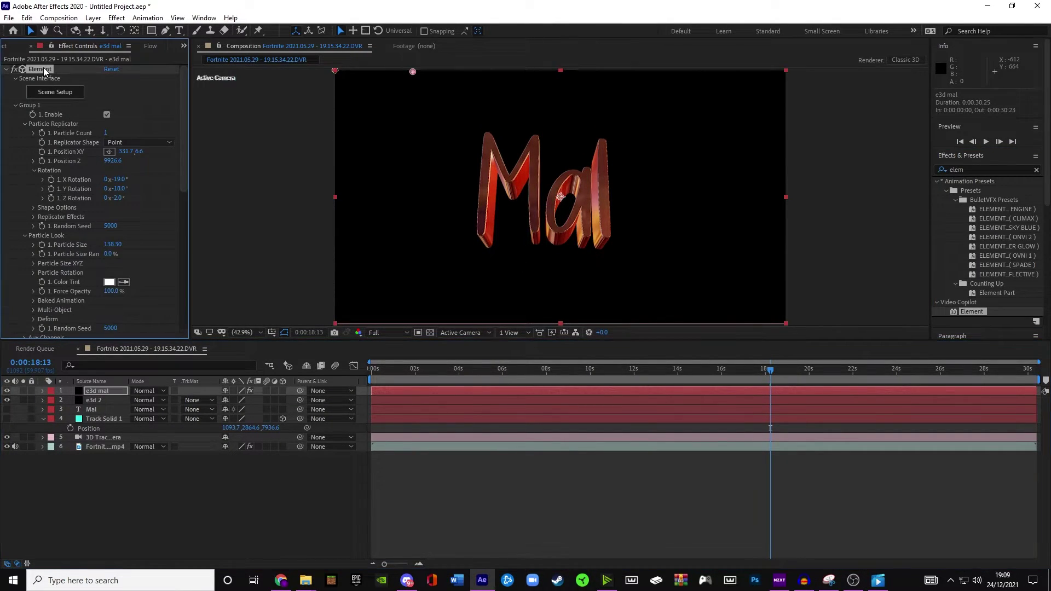
click(94, 399)
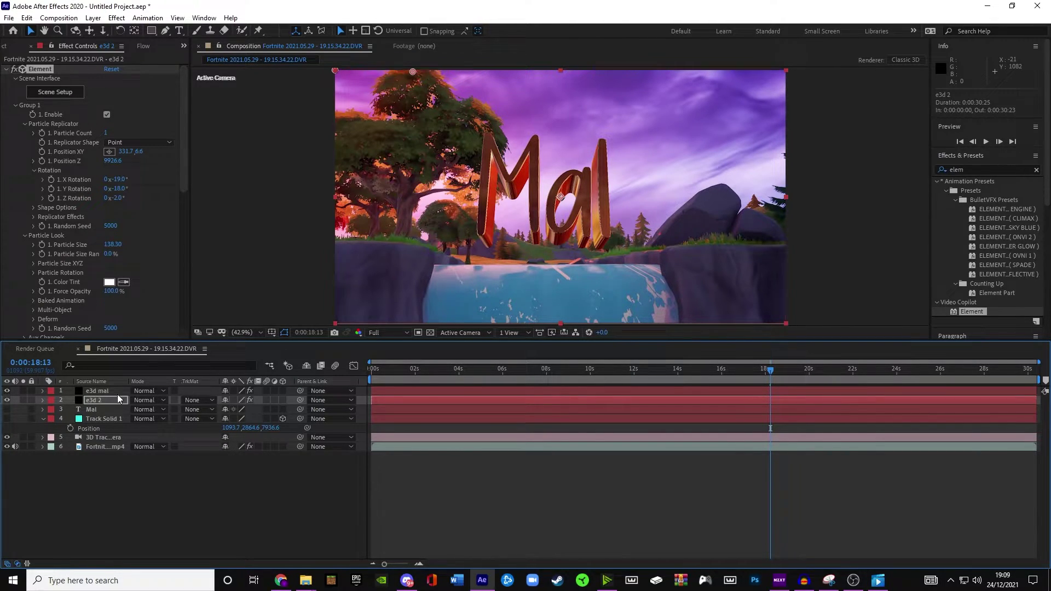
With e3d 2 selected, search the Effects & Presets list for 's_glow'.
click(100, 392)
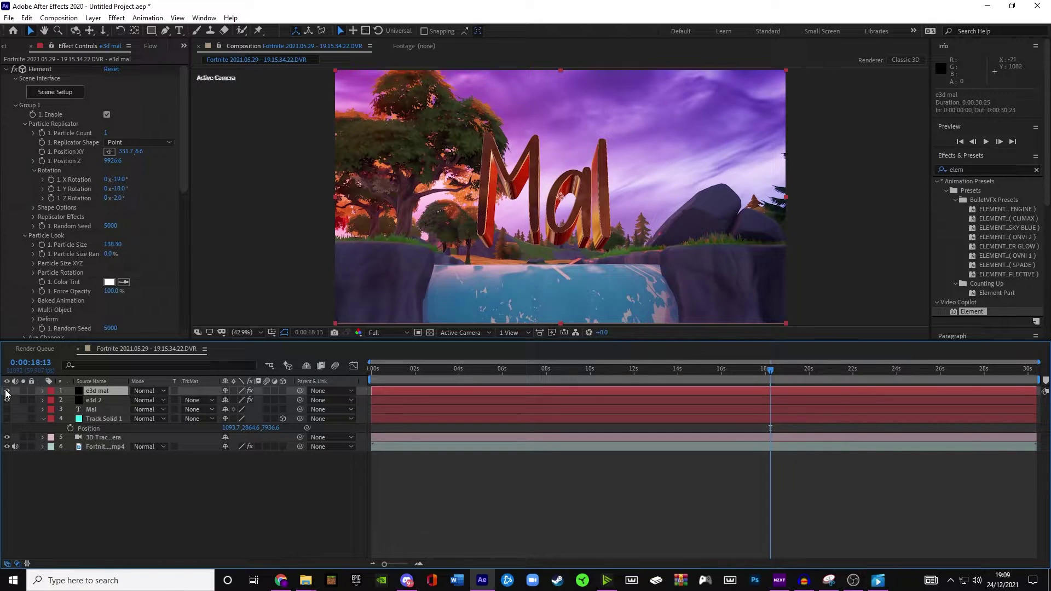
click(104, 402)
click(944, 171)
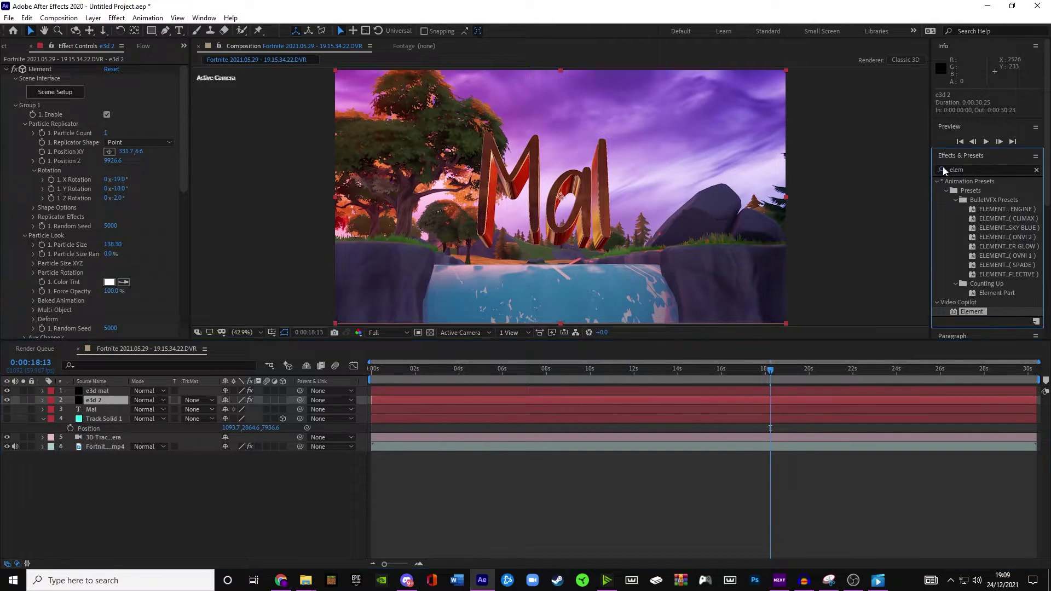
double_click(991, 169)
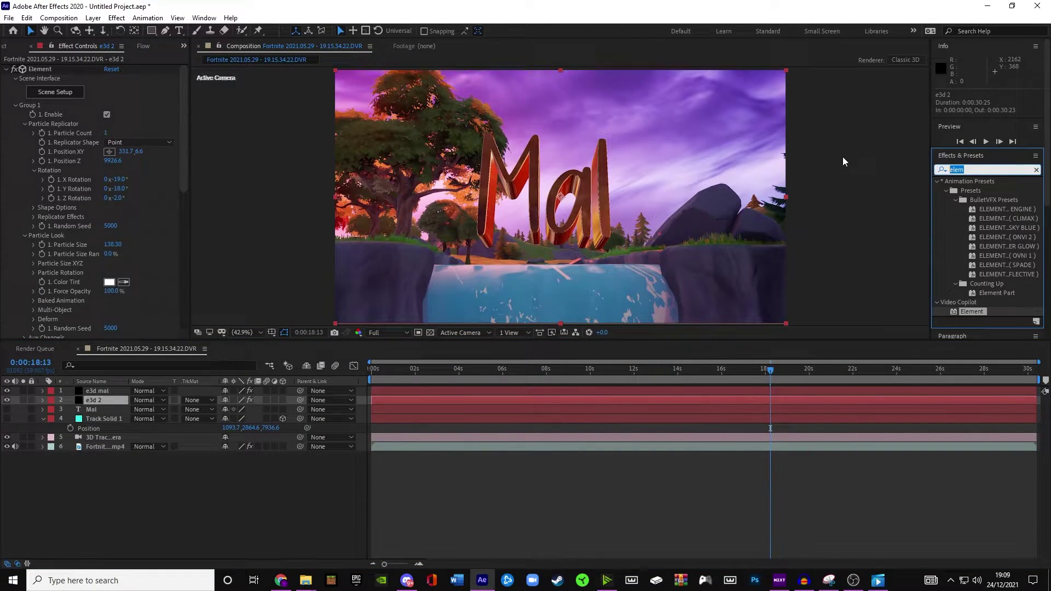
key(BackSpace)
text(s_glow)
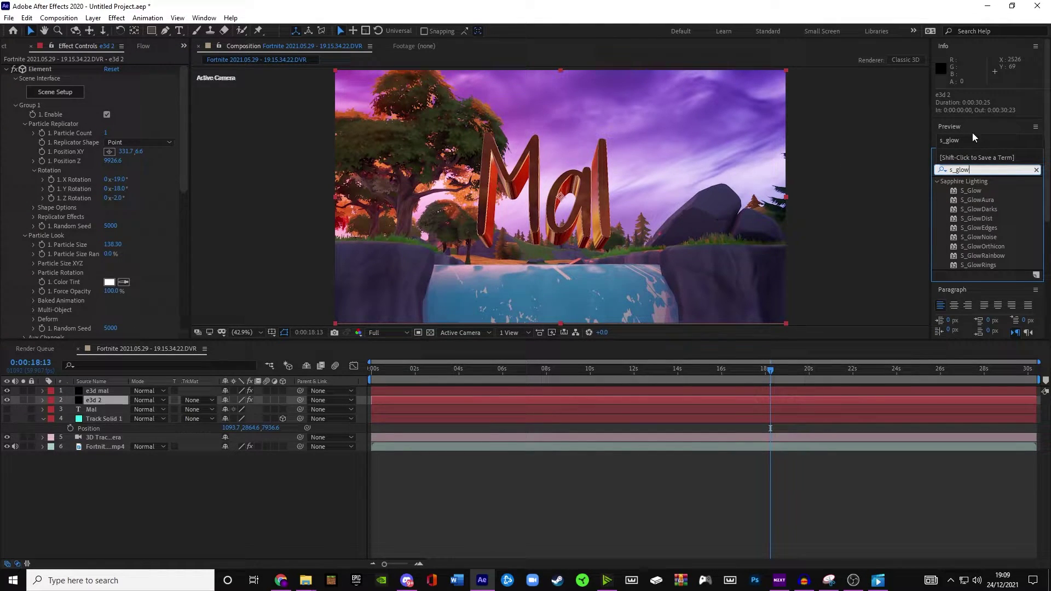
Apply S_Glow to e3d 2 with Brightness 3.09 and Glow Width about 223.
drag(970, 191, 108, 403)
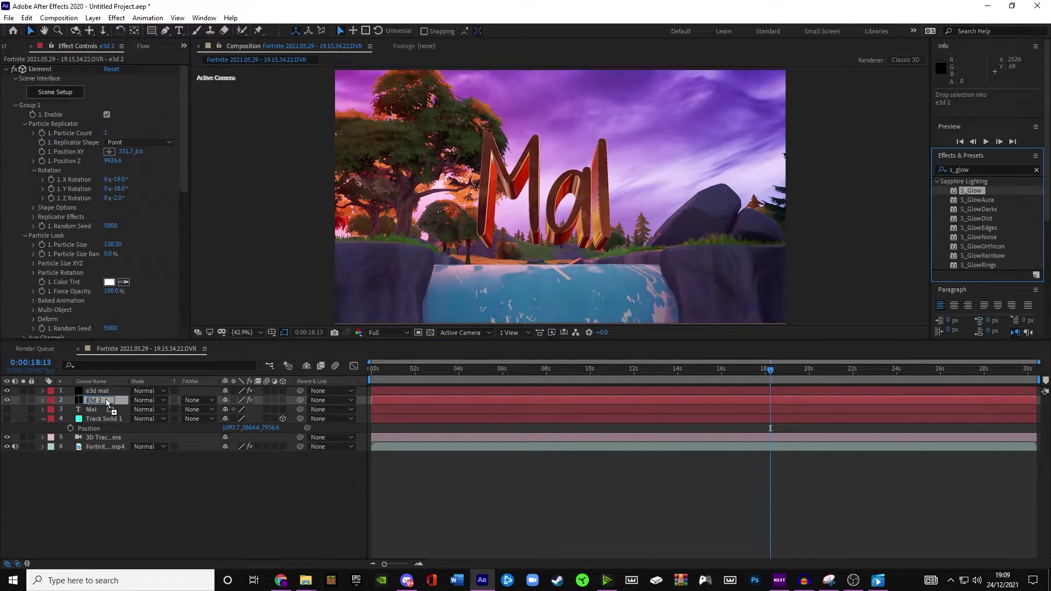
drag(107, 402, 107, 402)
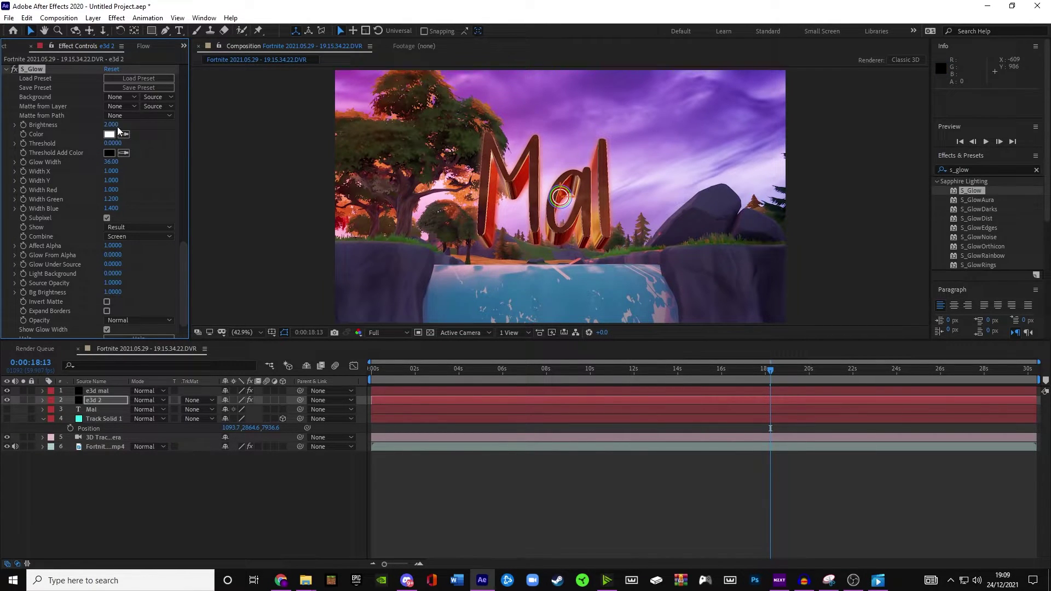
drag(118, 129, 199, 168)
drag(112, 129, 159, 130)
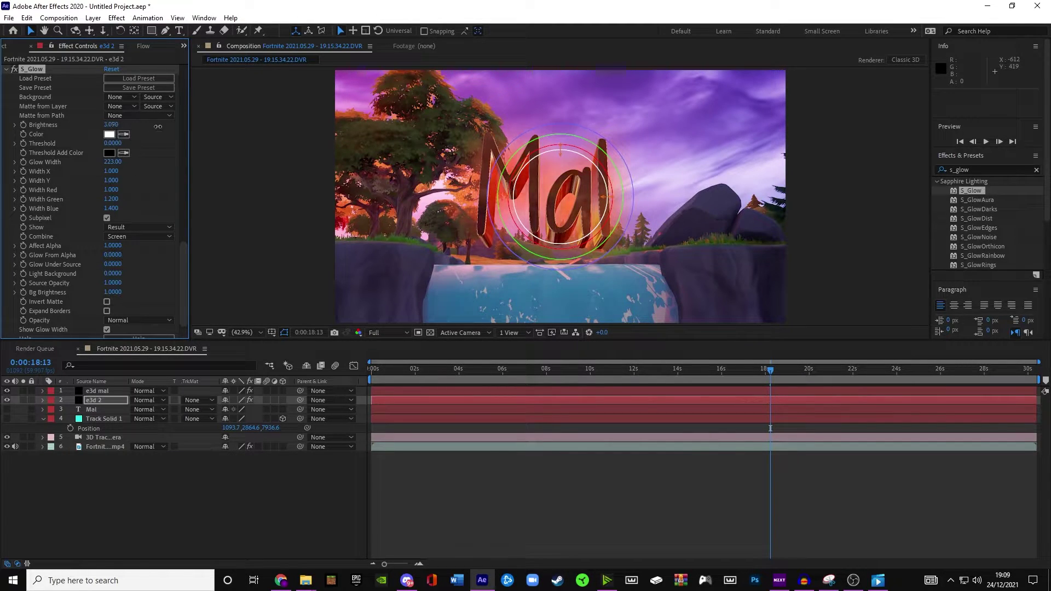
Apply S_Rays to e3d 2, centre it at 846.0, 923.0 and boost Rays Brightness.
click(1009, 167)
text(s_ra)
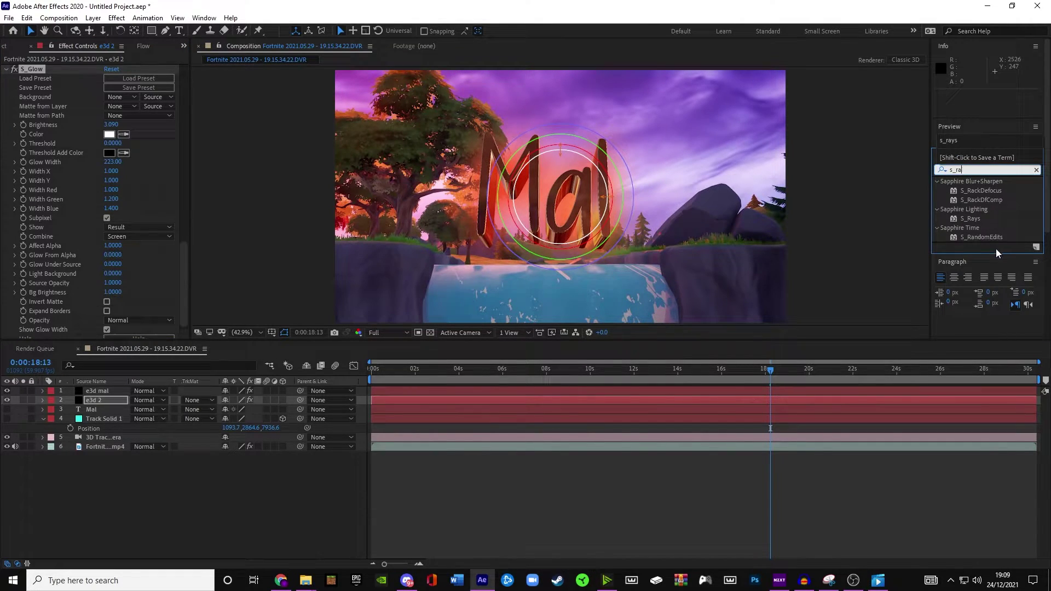
drag(971, 217, 110, 402)
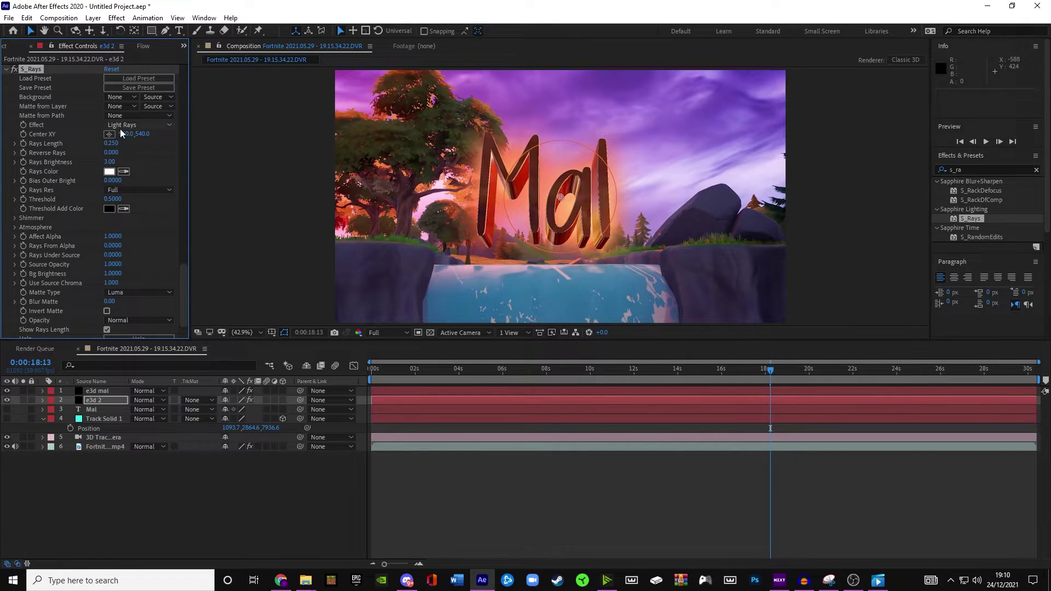
drag(560, 196, 502, 287)
scroll(114, 246, up, 3)
mouse_move(113, 247)
mouse_down()
mouse_move(179, 241)
mouse_move(145, 242)
mouse_move(140, 224)
mouse_move(159, 221)
mouse_move(112, 249)
mouse_move(71, 255)
mouse_move(83, 255)
mouse_up()
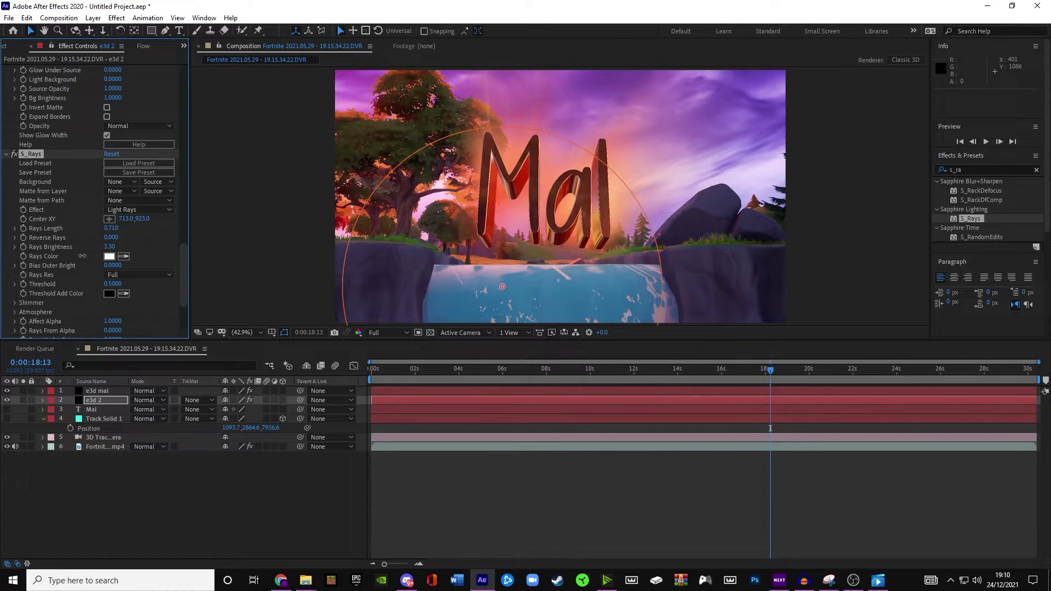
drag(123, 218, 193, 216)
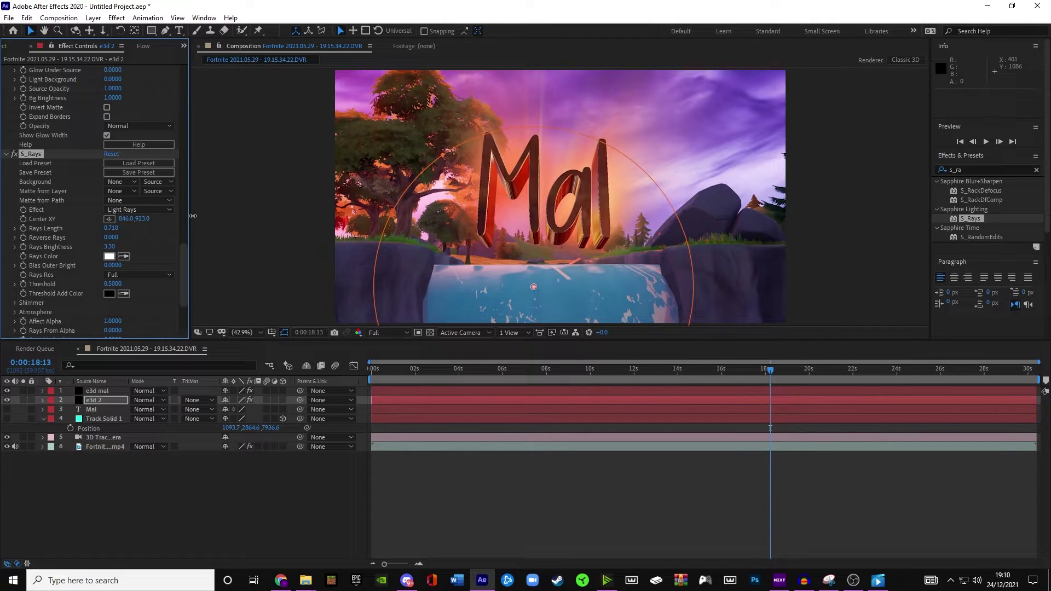
Mute the audio of the Fortnite clip layer.
click(529, 474)
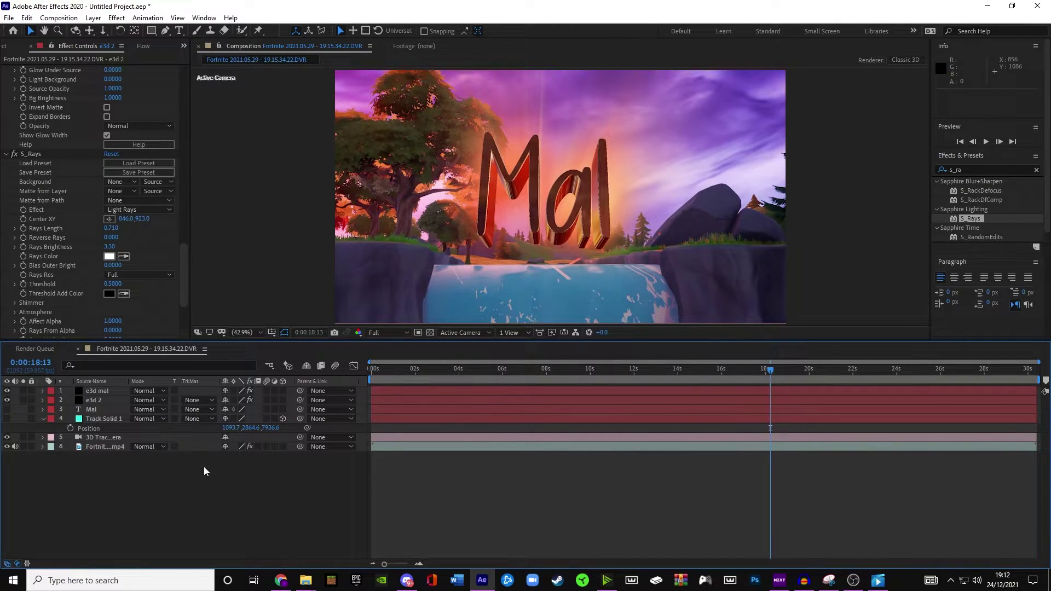
click(99, 447)
click(16, 446)
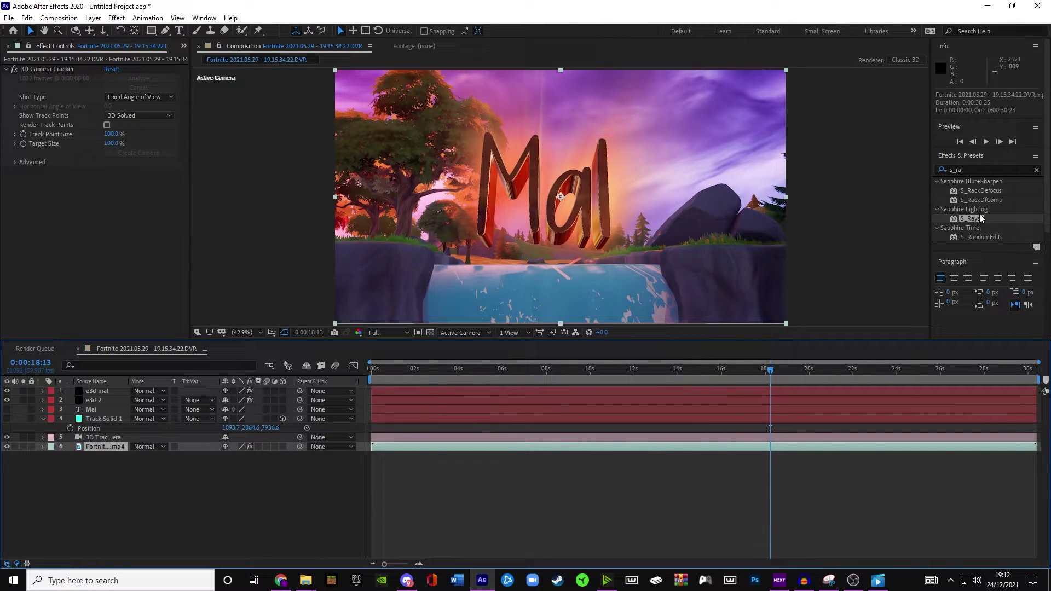
Apply BCC Lens Blur OBS to the Fortnite clip with Iris Scale 4.0 and Gamma 998.0.
click(1036, 169)
text(B)
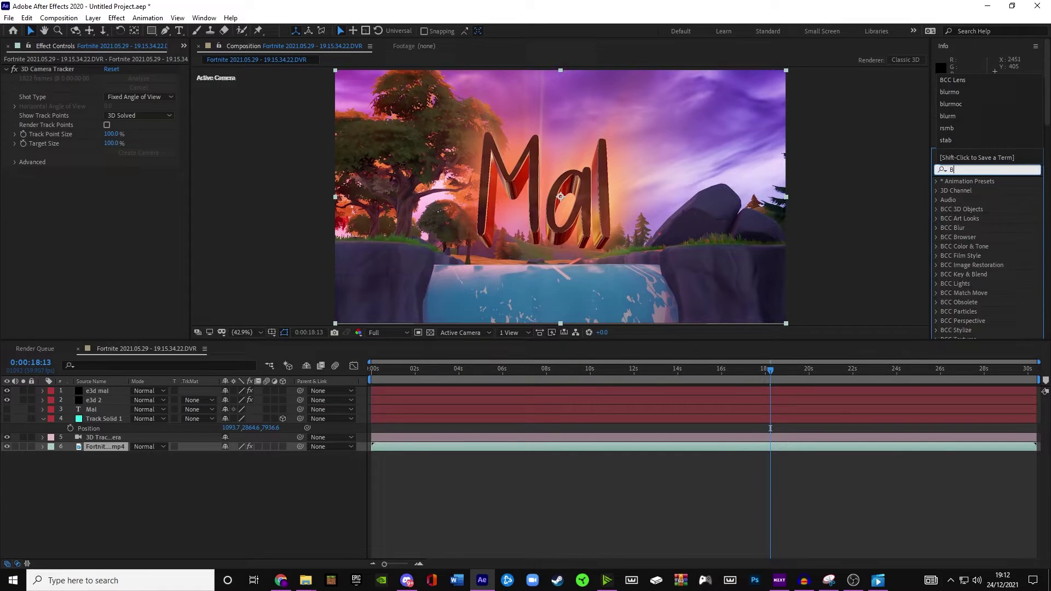
text(CC lens)
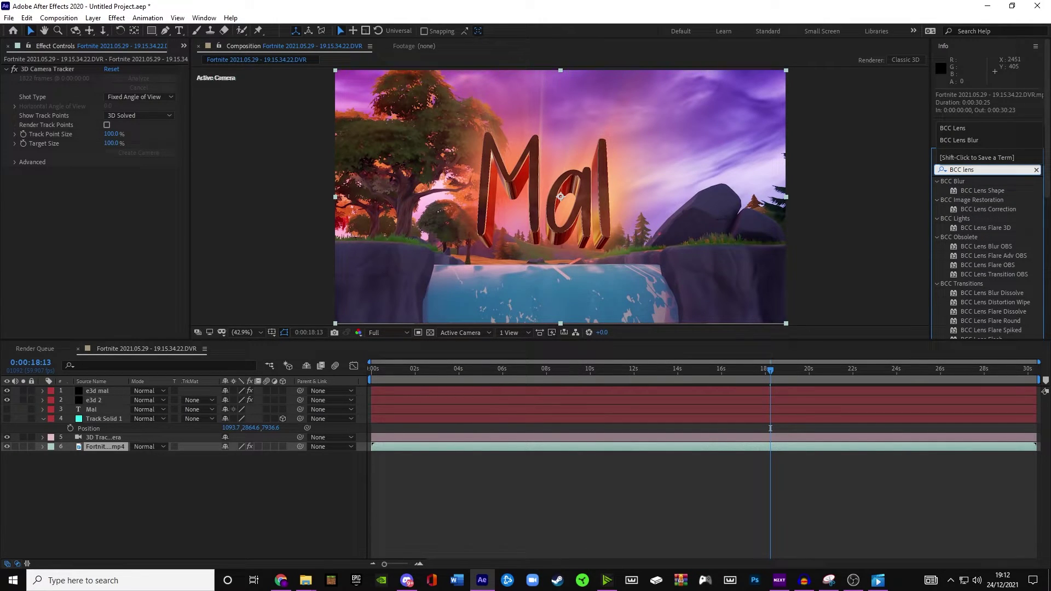
text( blur)
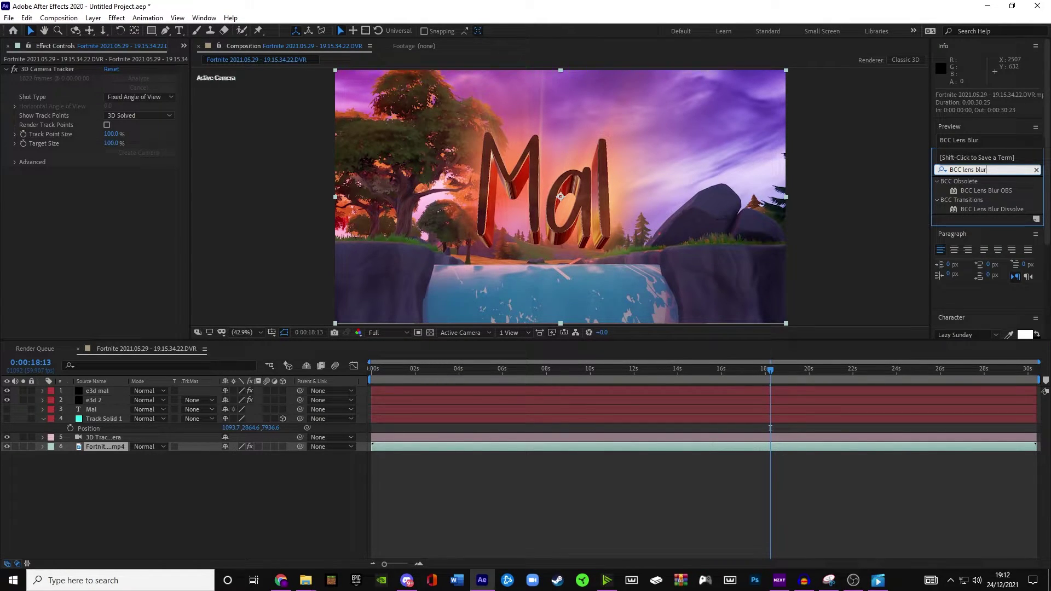
drag(984, 190, 544, 448)
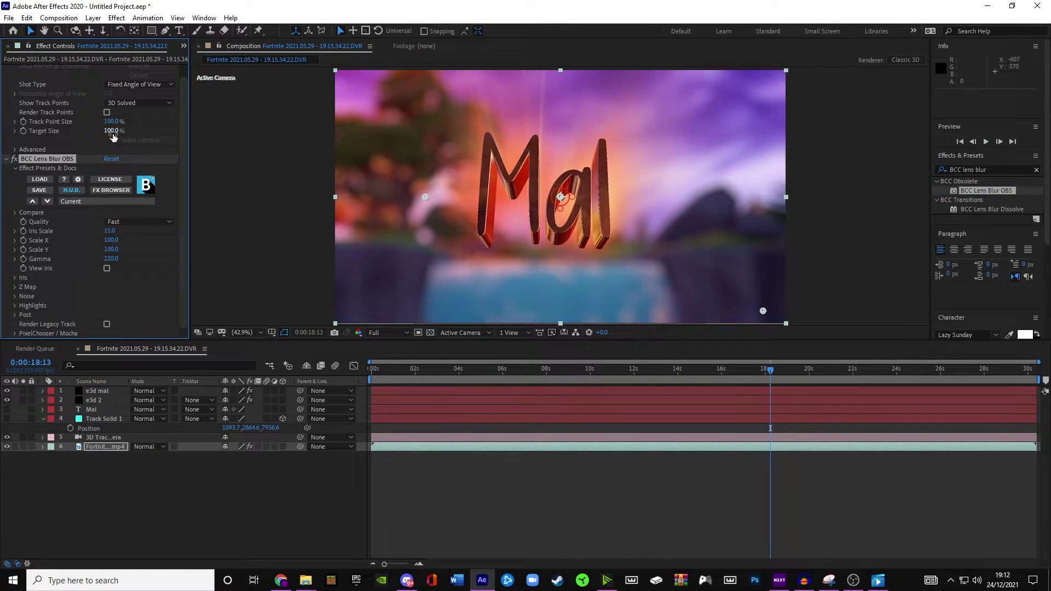
click(110, 230)
key(Return)
drag(114, 235, 108, 239)
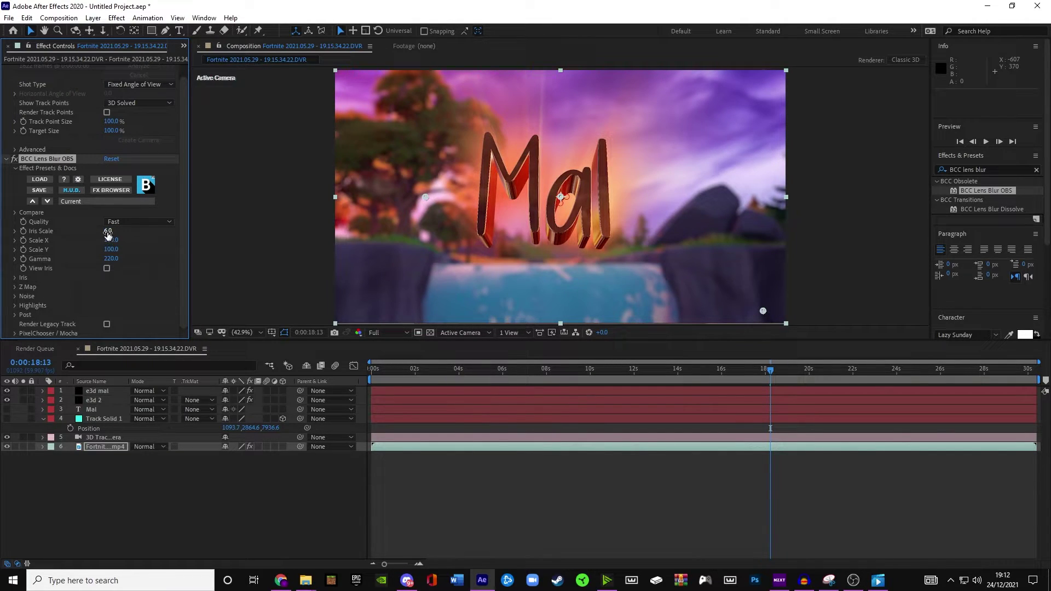
drag(107, 232, 357, 257)
drag(509, 259, 521, 261)
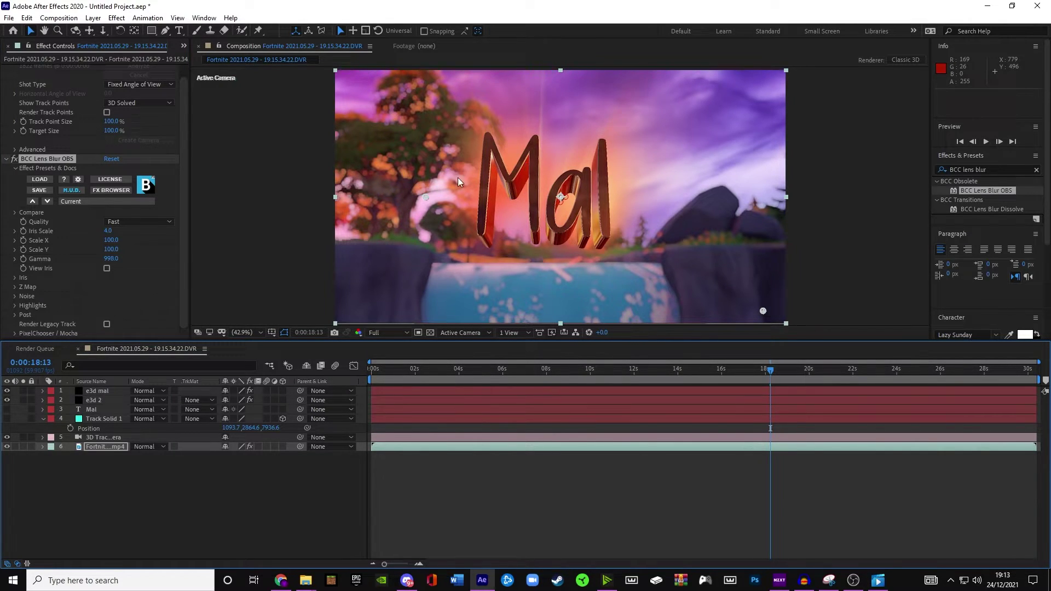
Preview the blurred composition and select all six layers.
key(space)
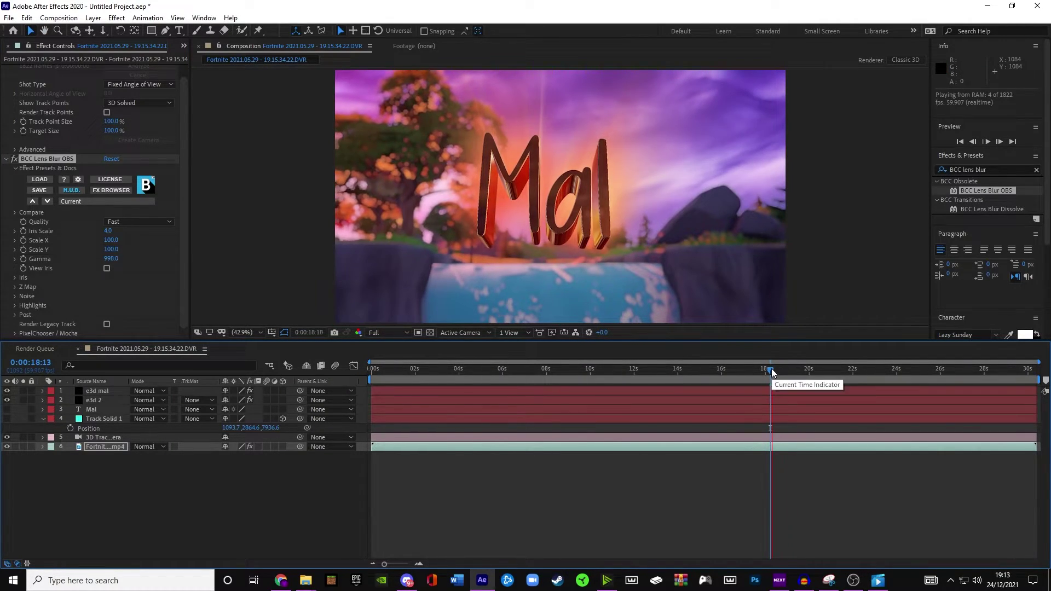
drag(772, 372, 721, 378)
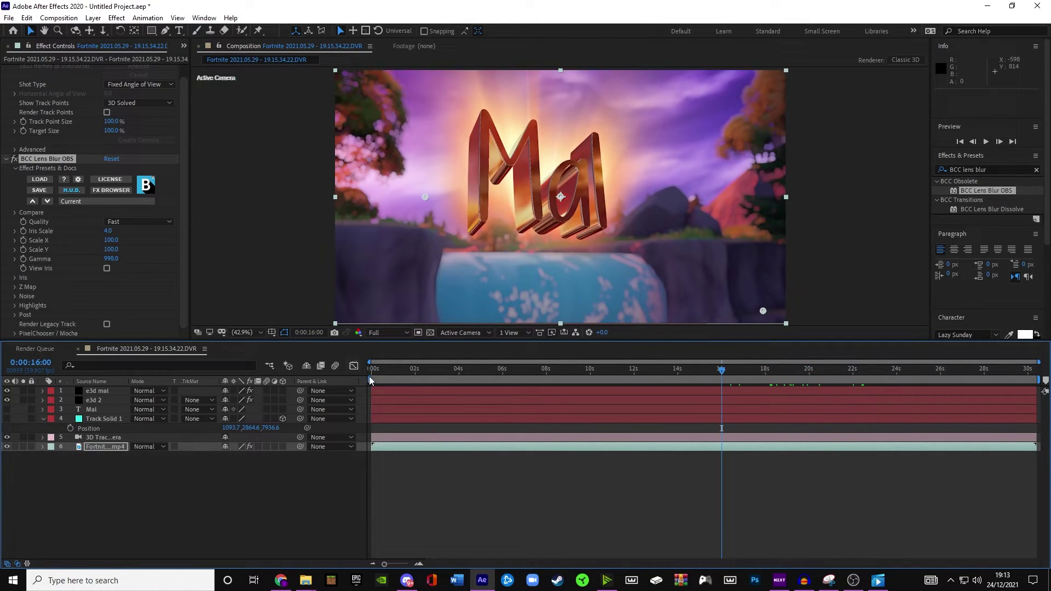
drag(118, 481, 98, 393)
Pre-compose the six selected layers into a composition named '3d text test'.
right_click(97, 395)
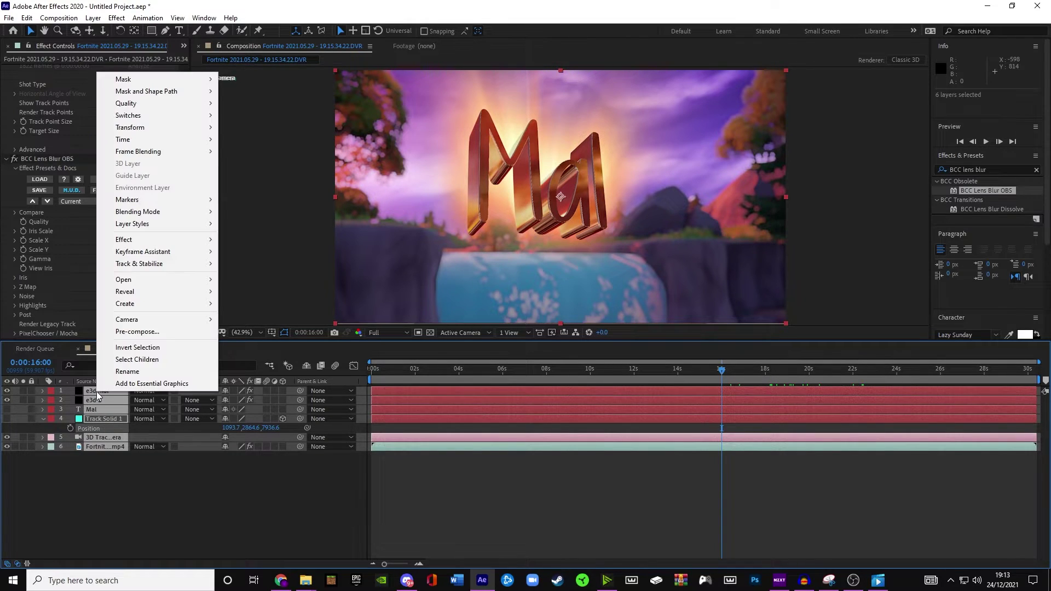
click(138, 333)
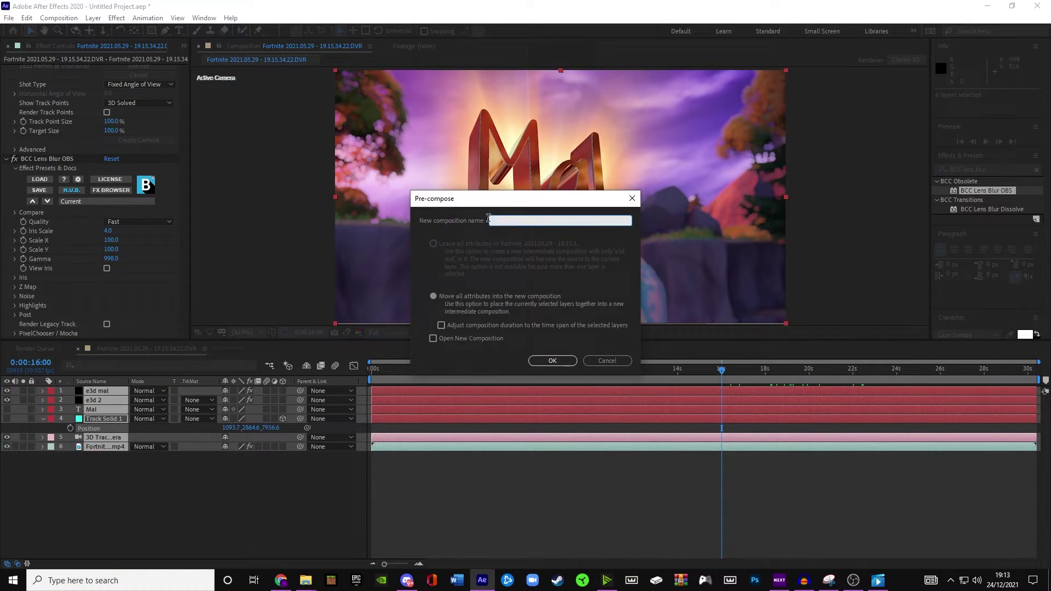
key(BackSpace)
click(553, 360)
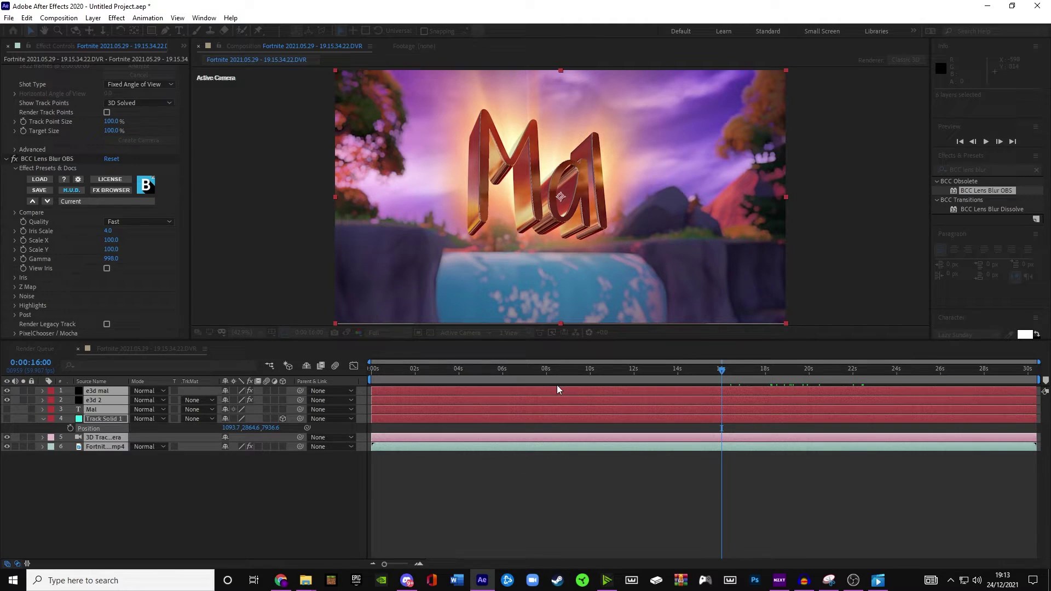
Trim the 3d text test layer with Alt+[, slide it to start at 0s, and preview playback.
click(461, 370)
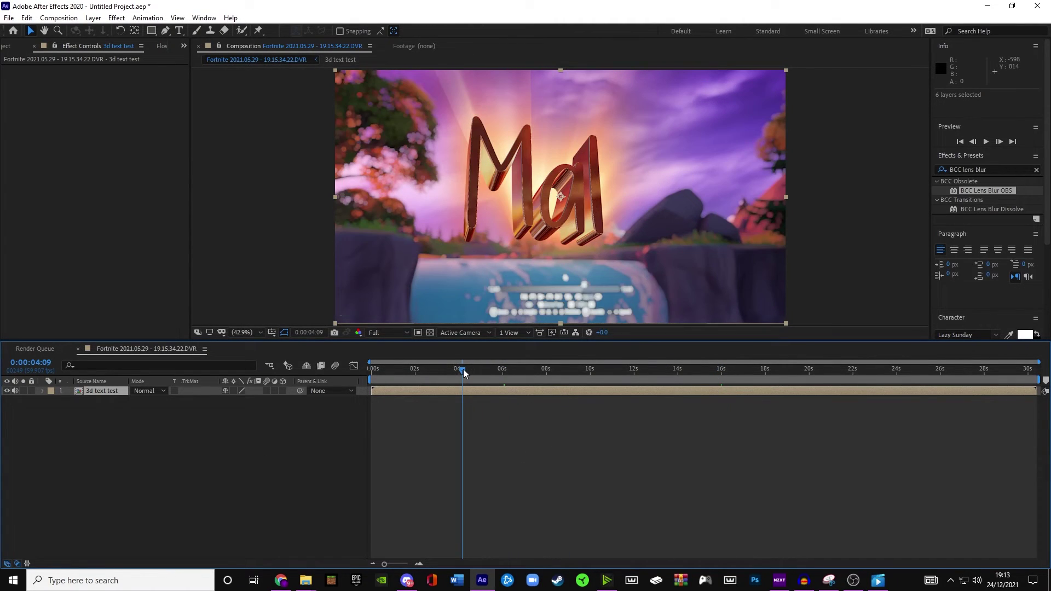
drag(463, 372, 707, 382)
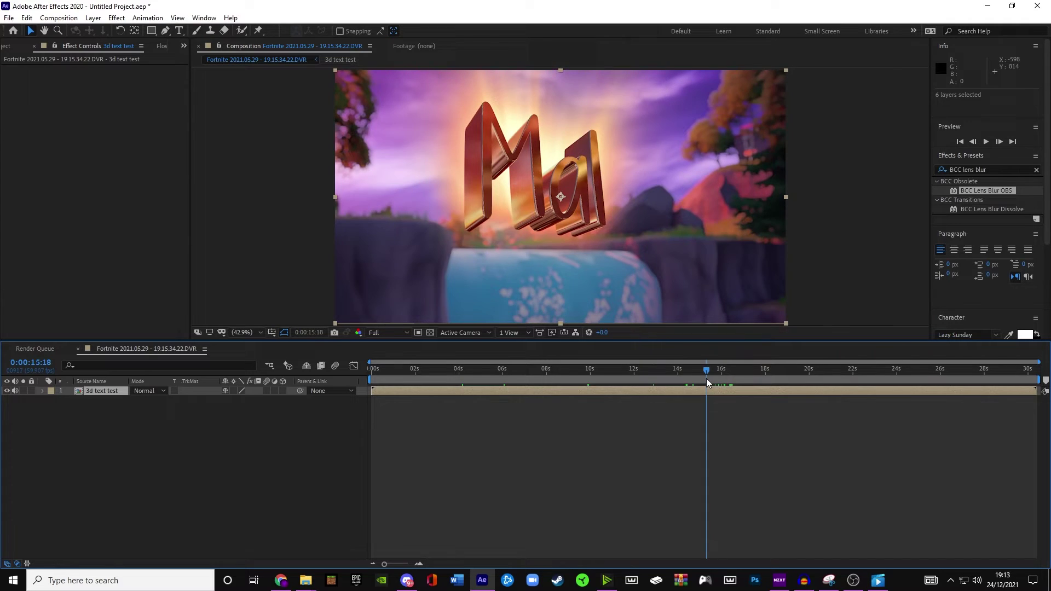
key(alt+bracketleft)
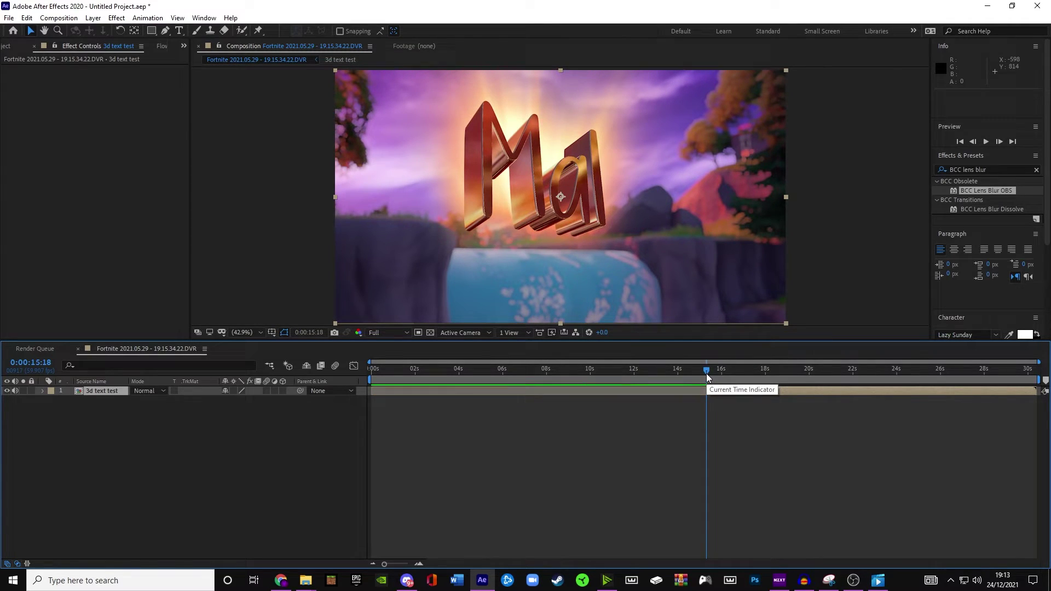
drag(827, 392, 728, 408)
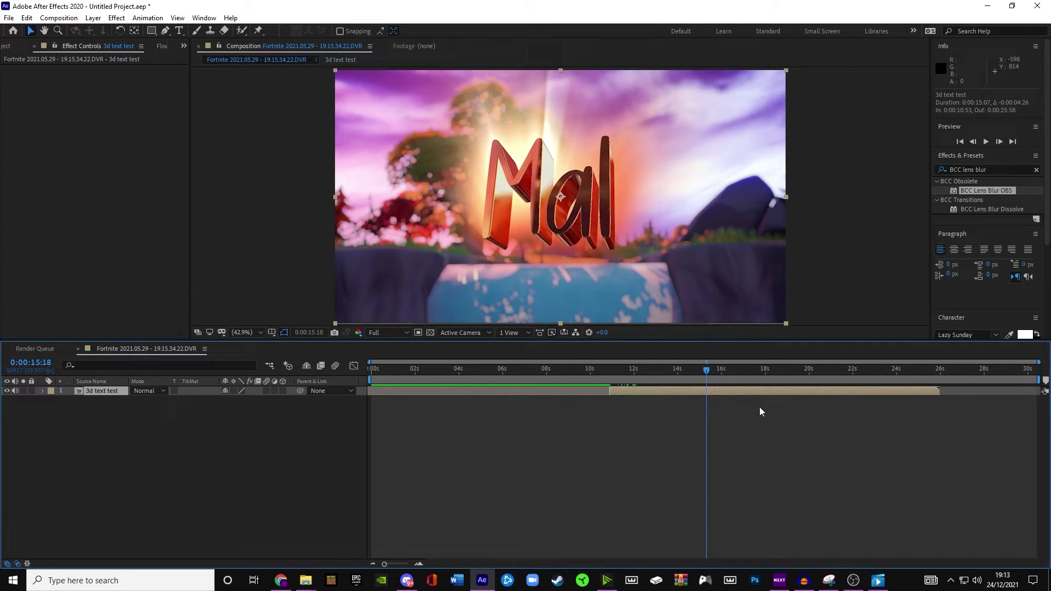
drag(637, 393, 396, 405)
key(Home)
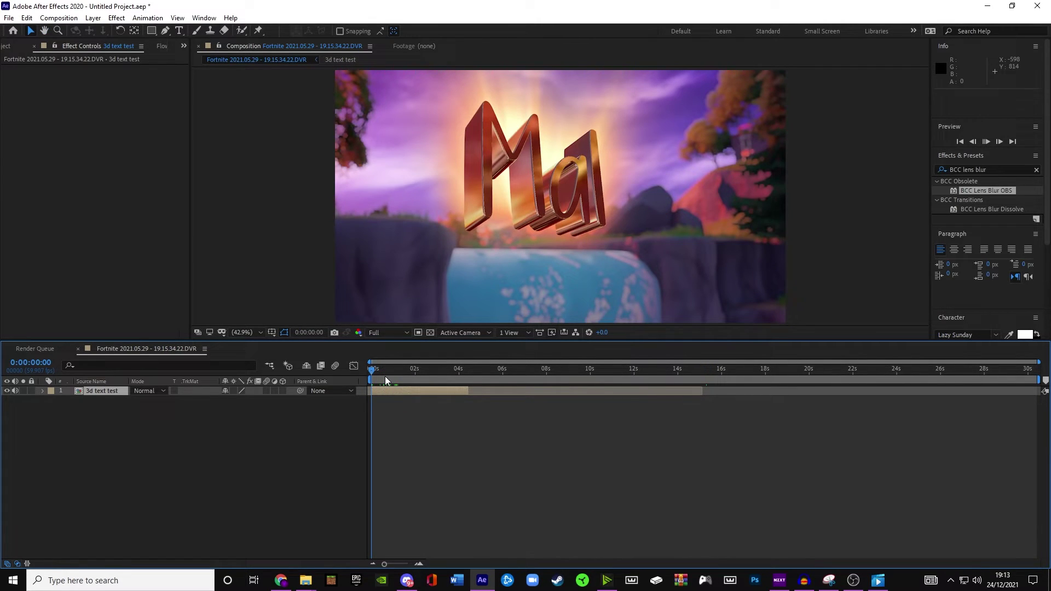
key(space)
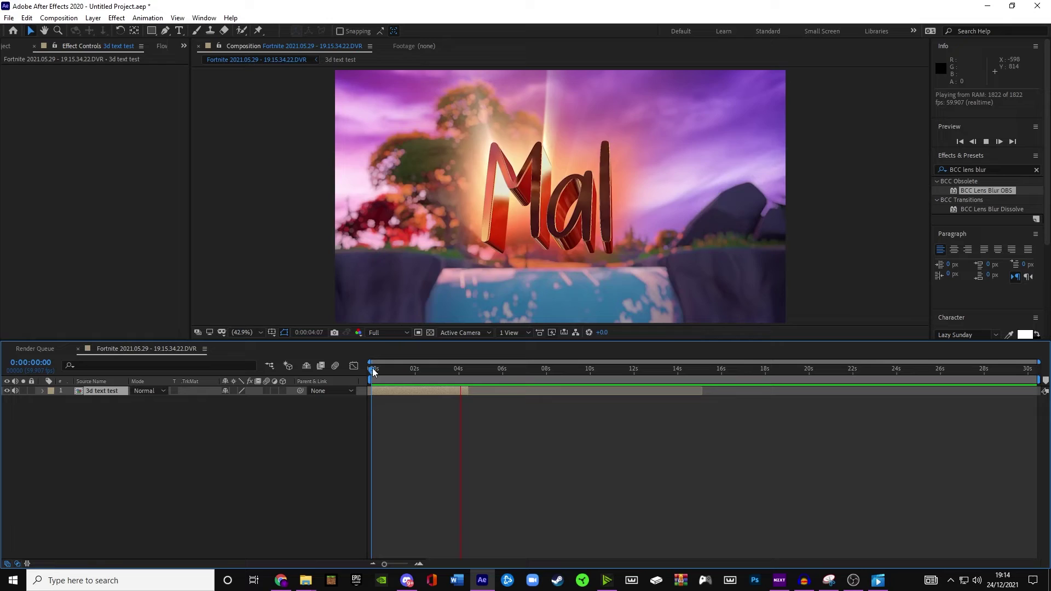
key(space)
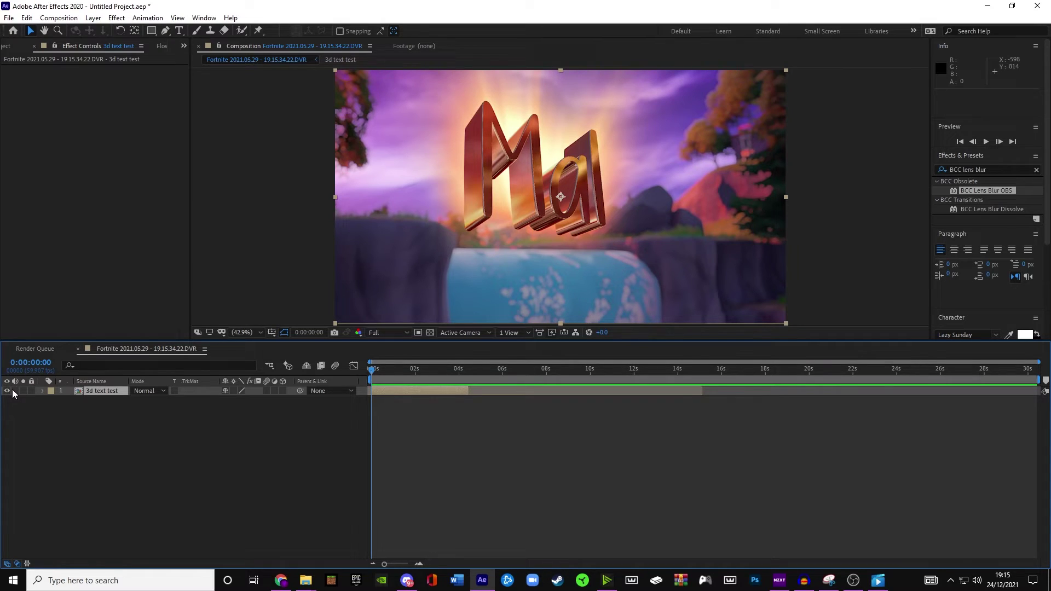
Add a new adjustment layer to the top of the composition.
click(146, 420)
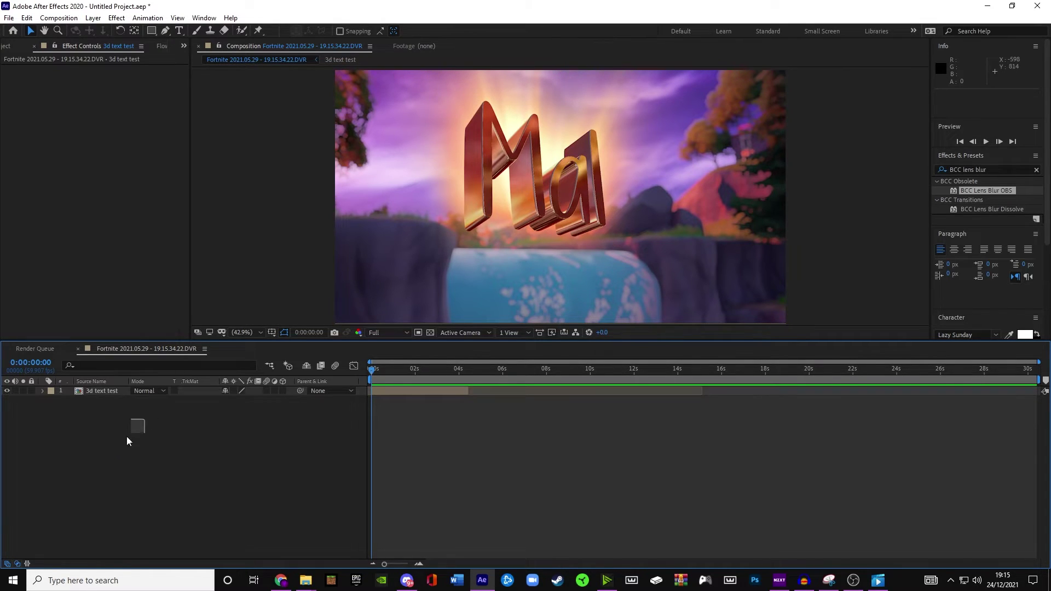
right_click(66, 408)
mouse_move(104, 418)
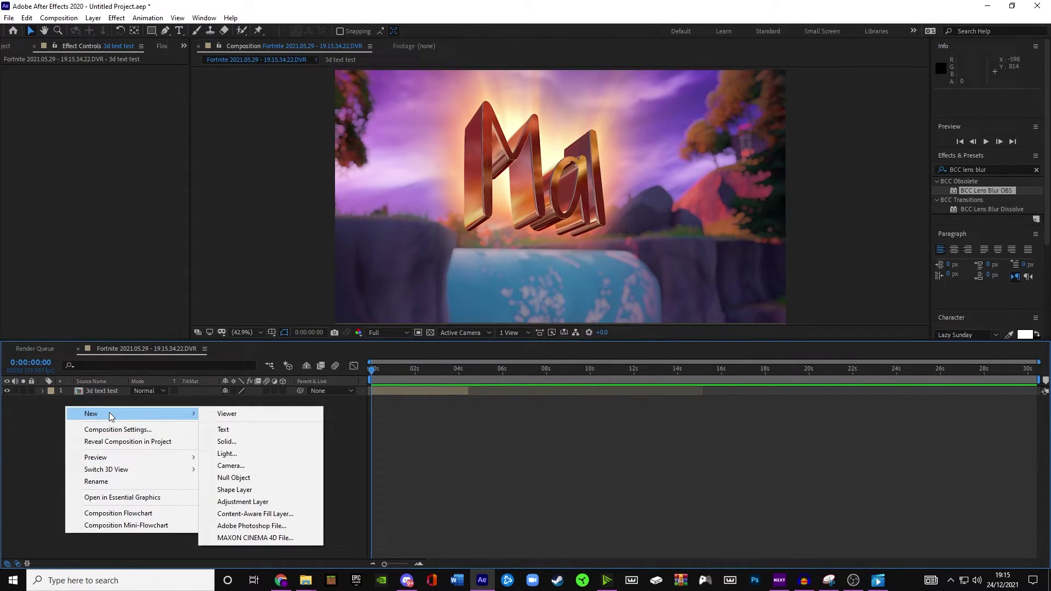
click(235, 501)
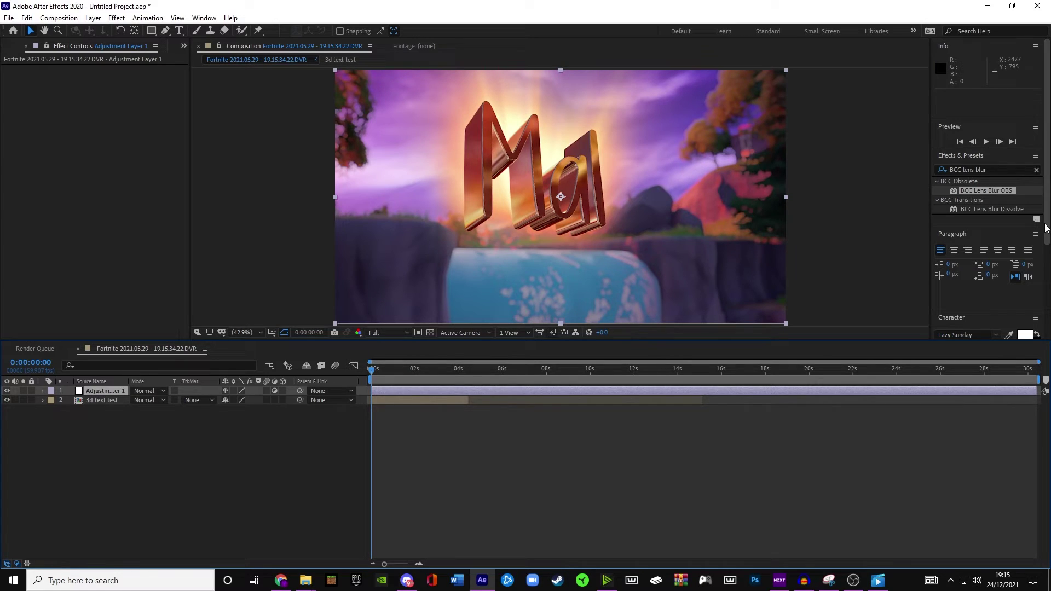
Apply the Transform effect to the adjustment layer with Scale 105.
click(980, 170)
text(tra)
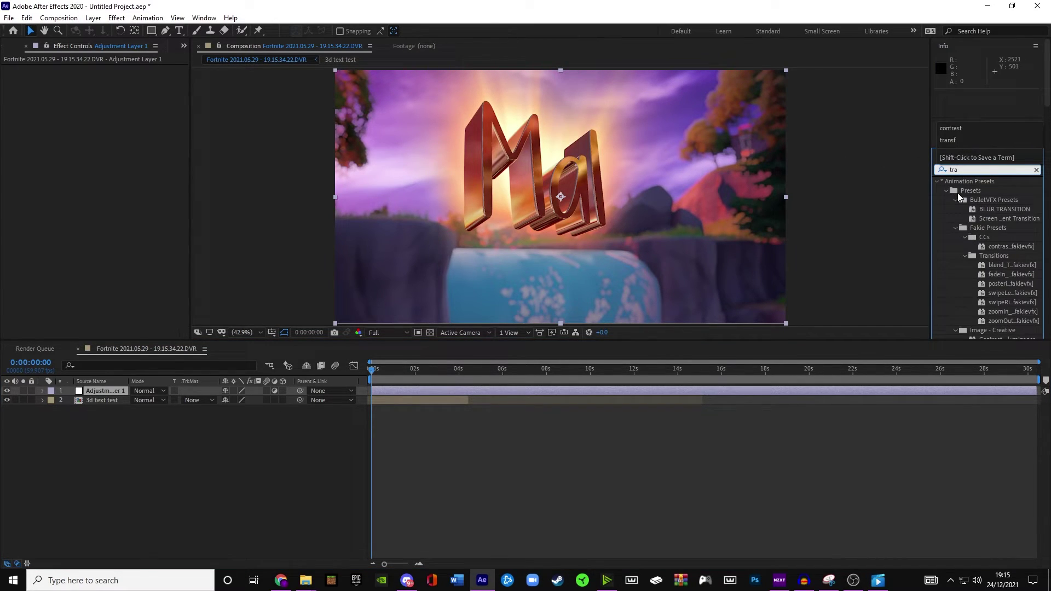
text(nsf)
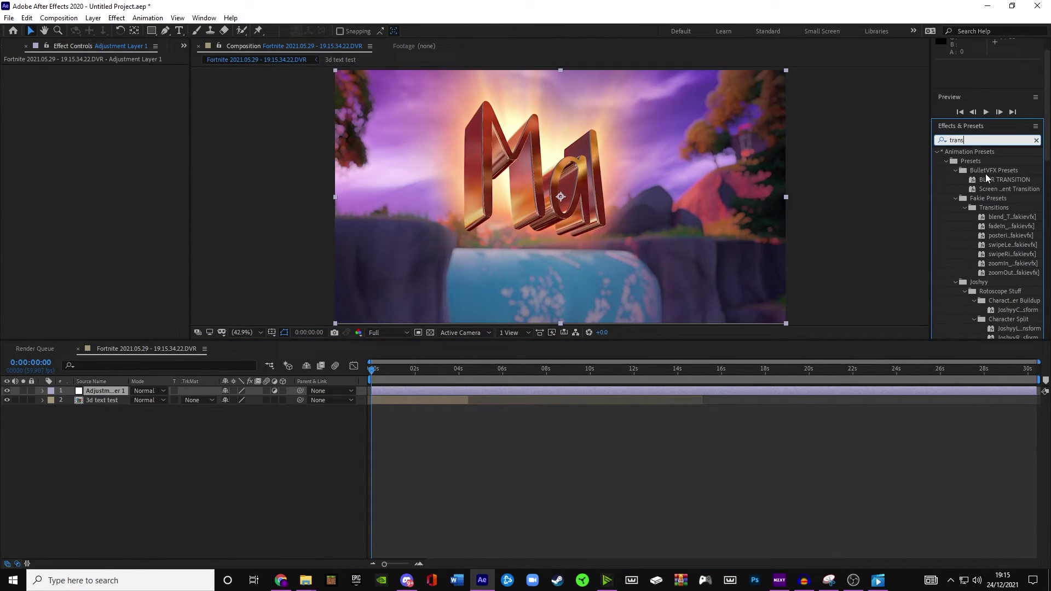
drag(981, 244, 400, 394)
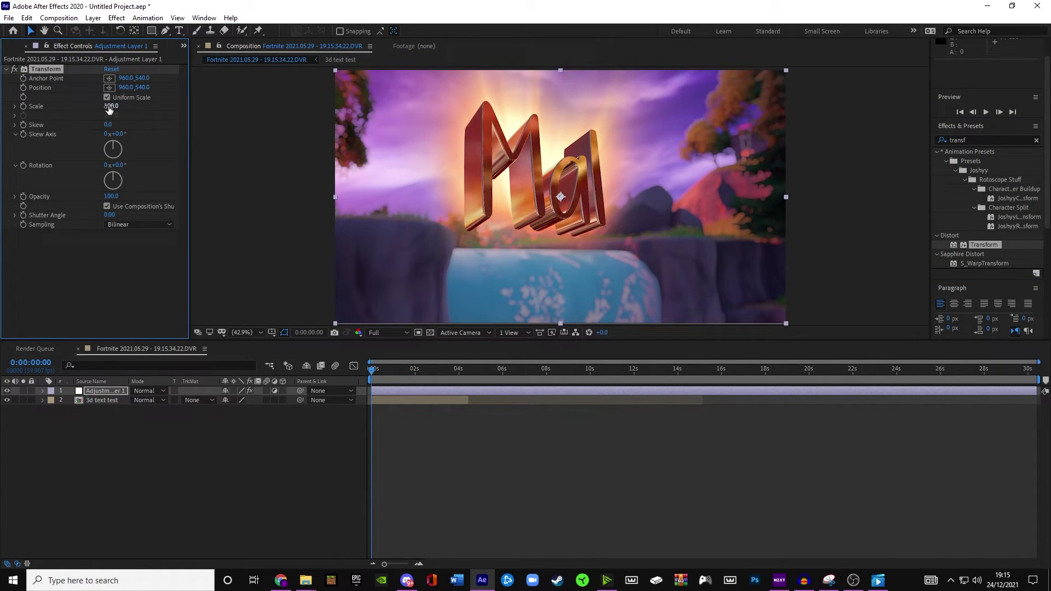
drag(110, 106, 111, 109)
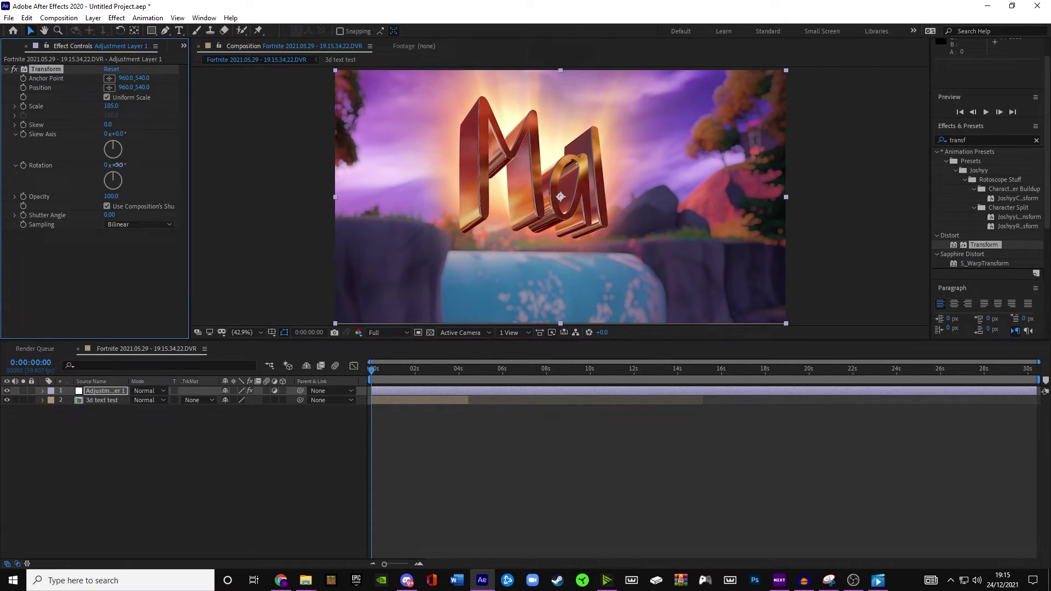
Keyframe Rotation from -6° at 0s to +6° at 0:00:04:25 and preview the swing.
drag(116, 165, 117, 166)
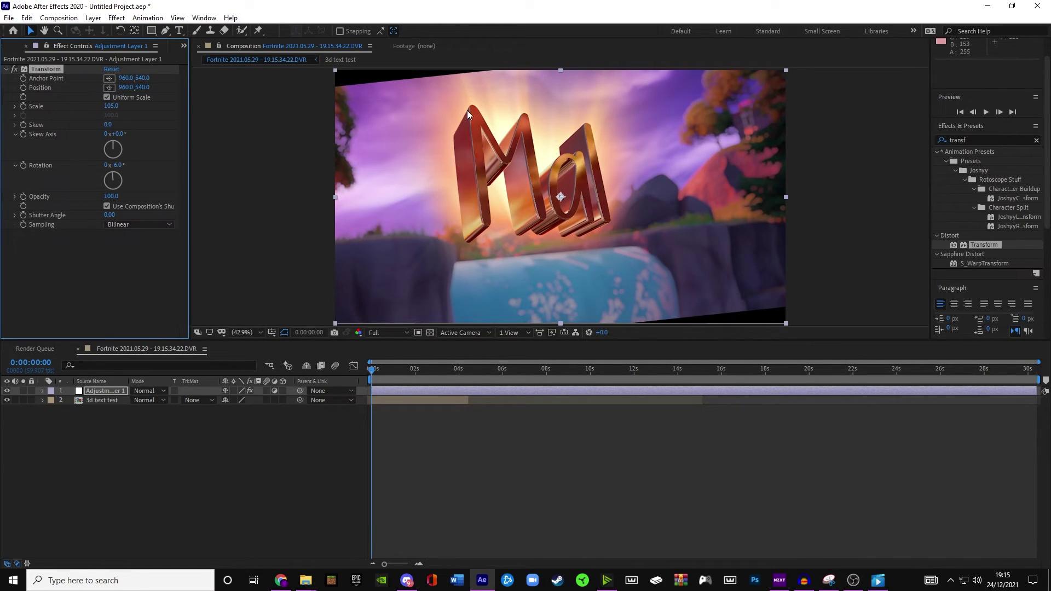
click(24, 165)
drag(372, 368, 469, 369)
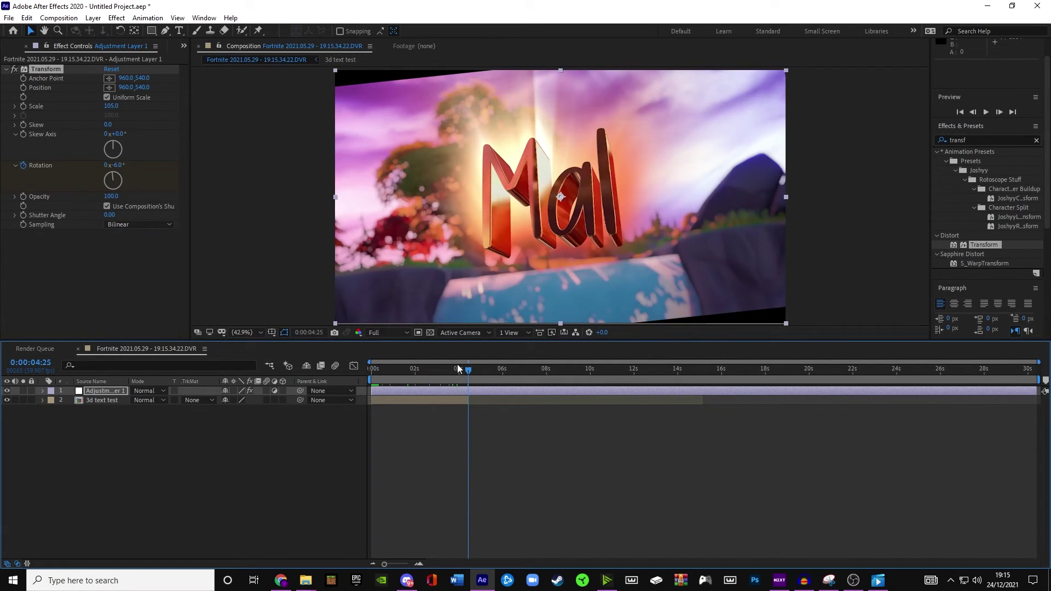
click(117, 166)
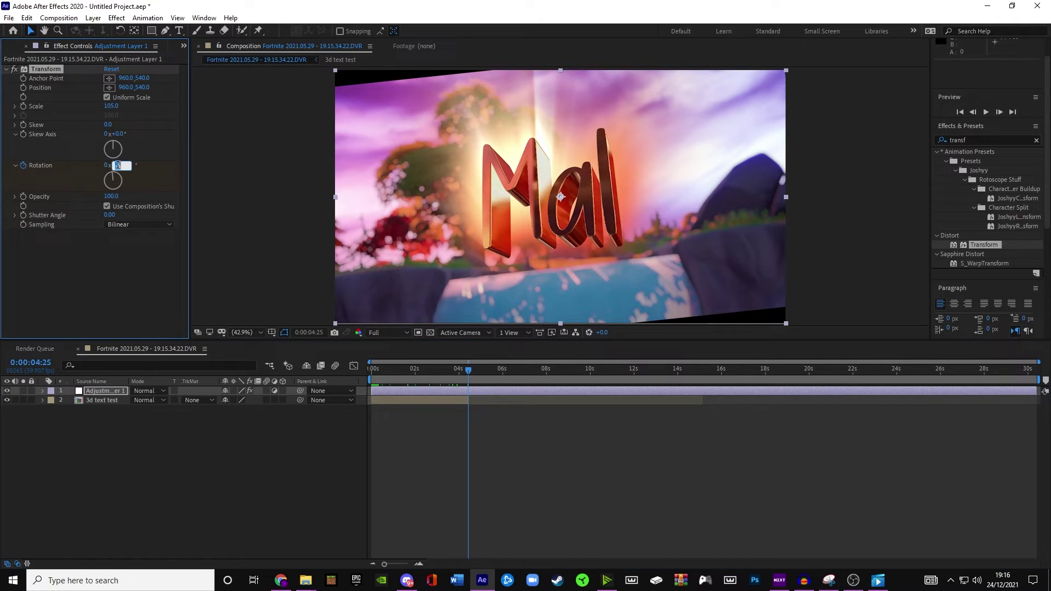
text(6)
key(Return)
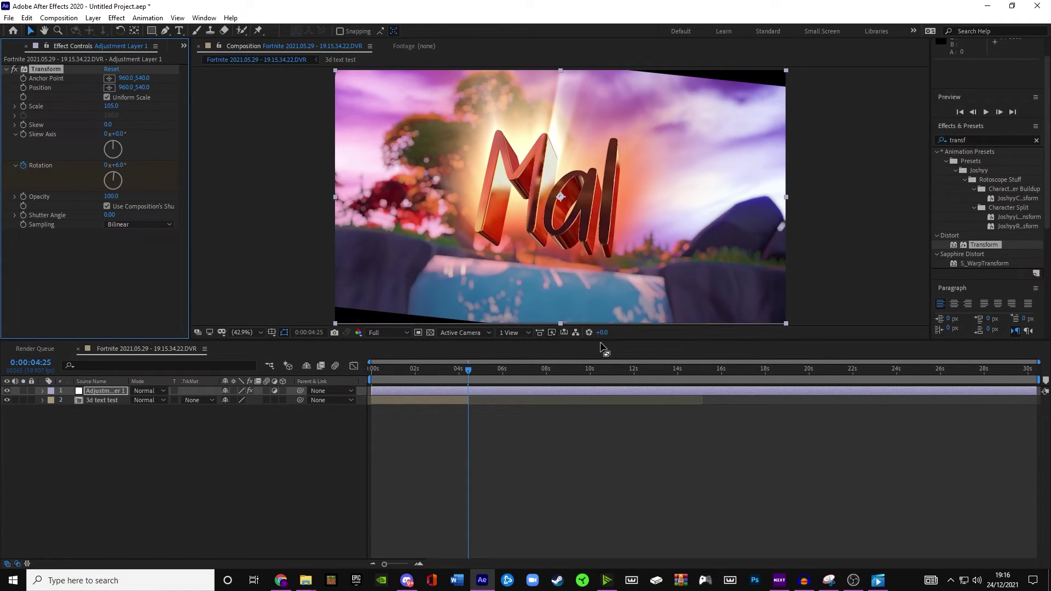
drag(454, 369, 396, 369)
key(space)
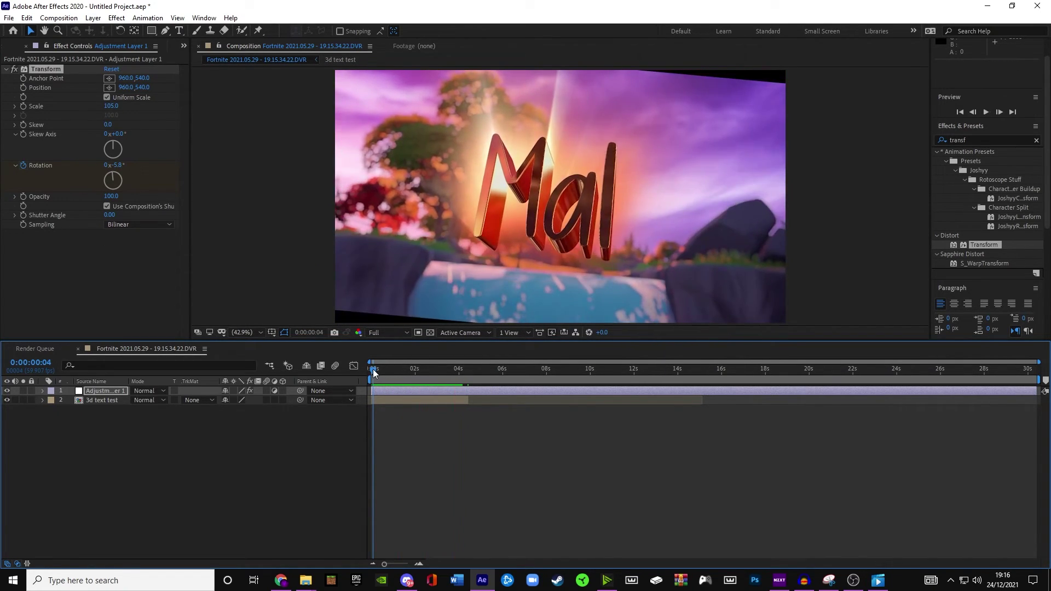
click(368, 370)
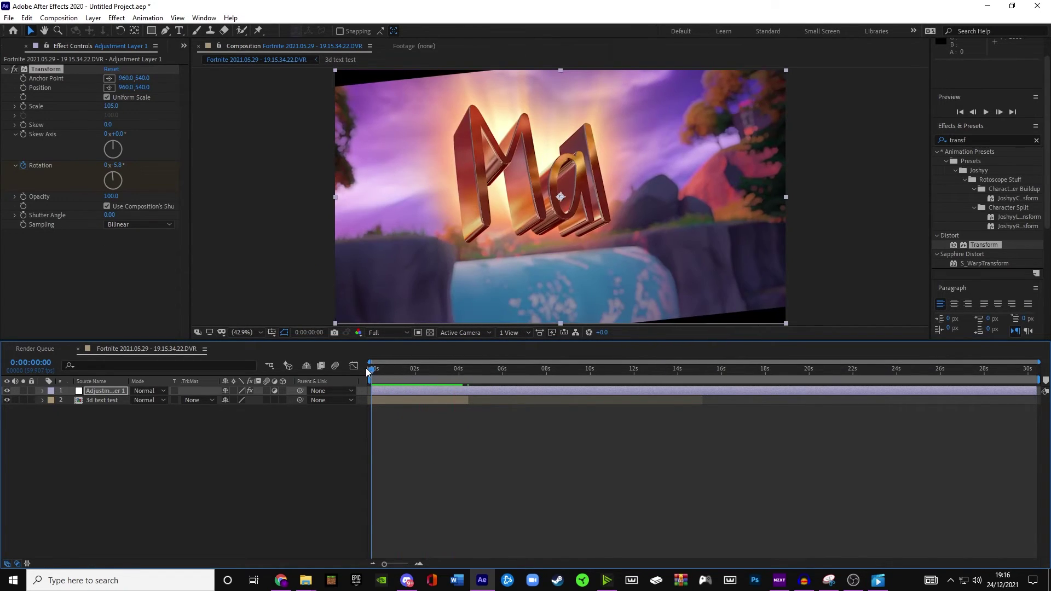
Create a black solid layer named 'Black Bars'.
right_click(107, 428)
mouse_move(152, 435)
click(285, 461)
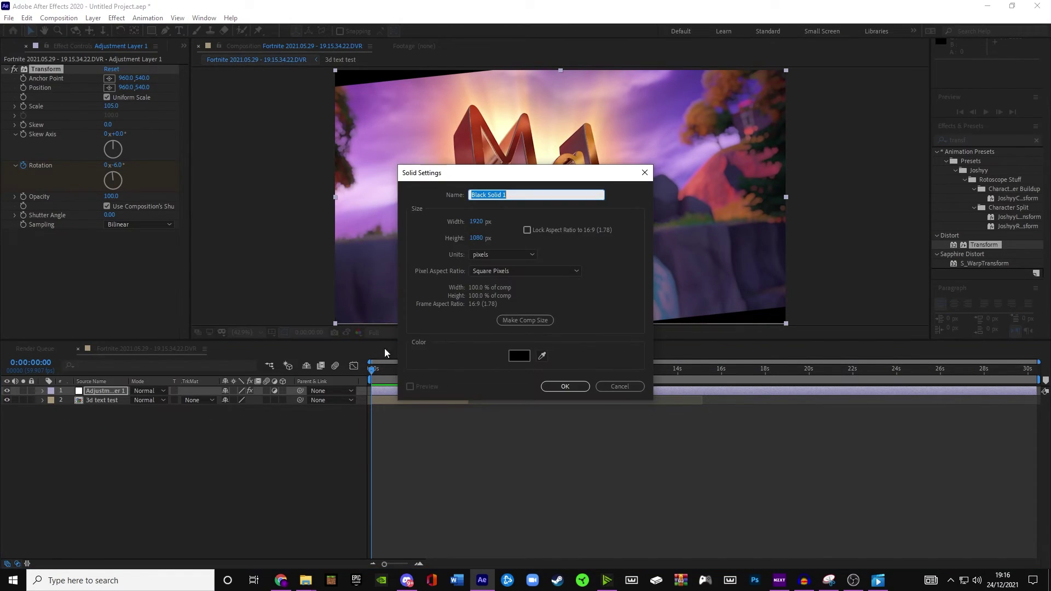
text(Black Bars)
key(Return)
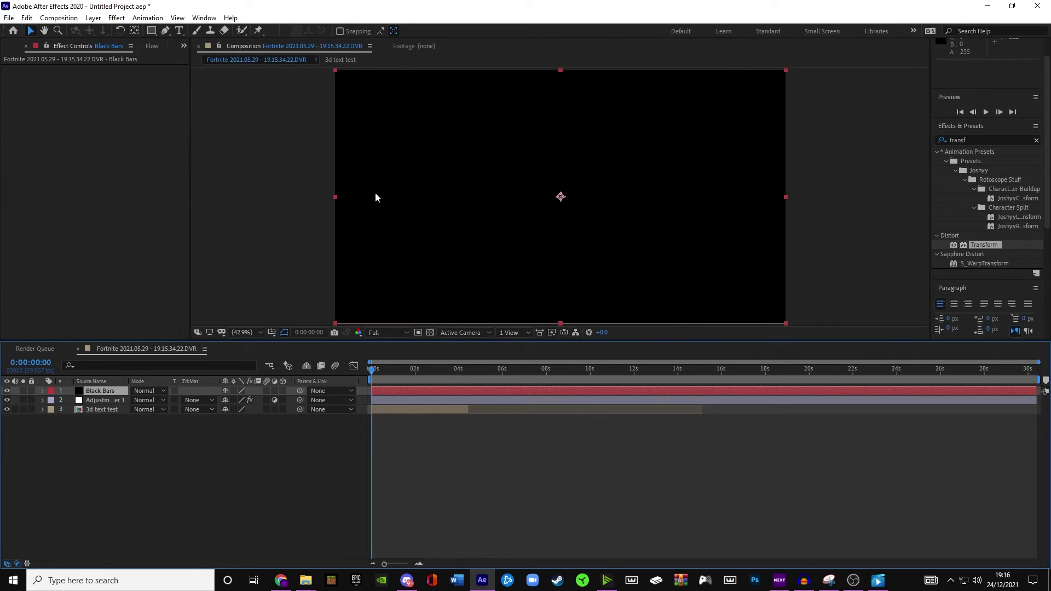
Apply CC Jaws to Black Bars with Completion 80% and Height 0%, then preview.
key(ctrl+space)
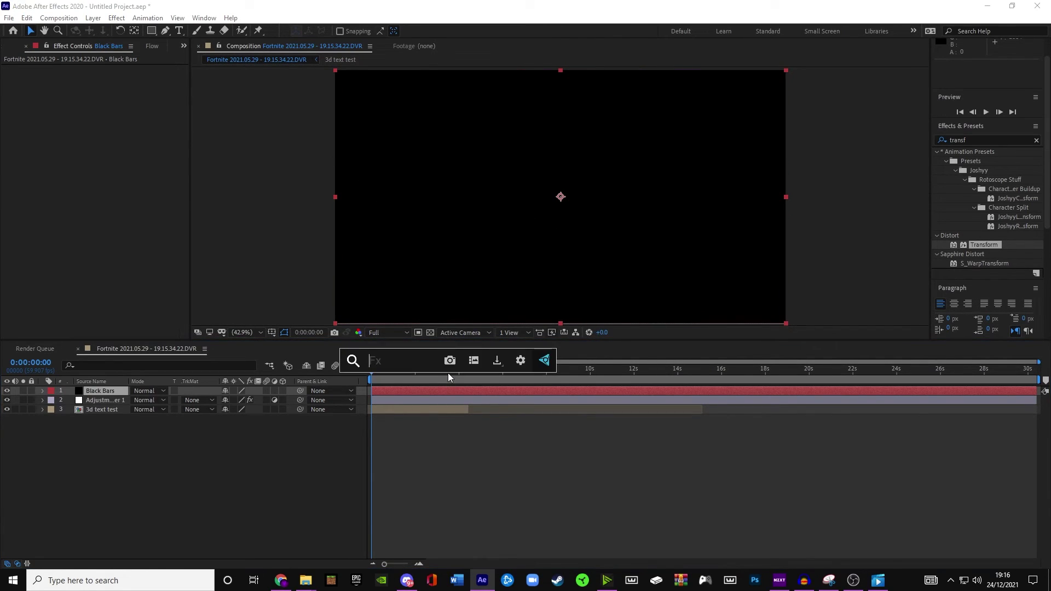
click(977, 141)
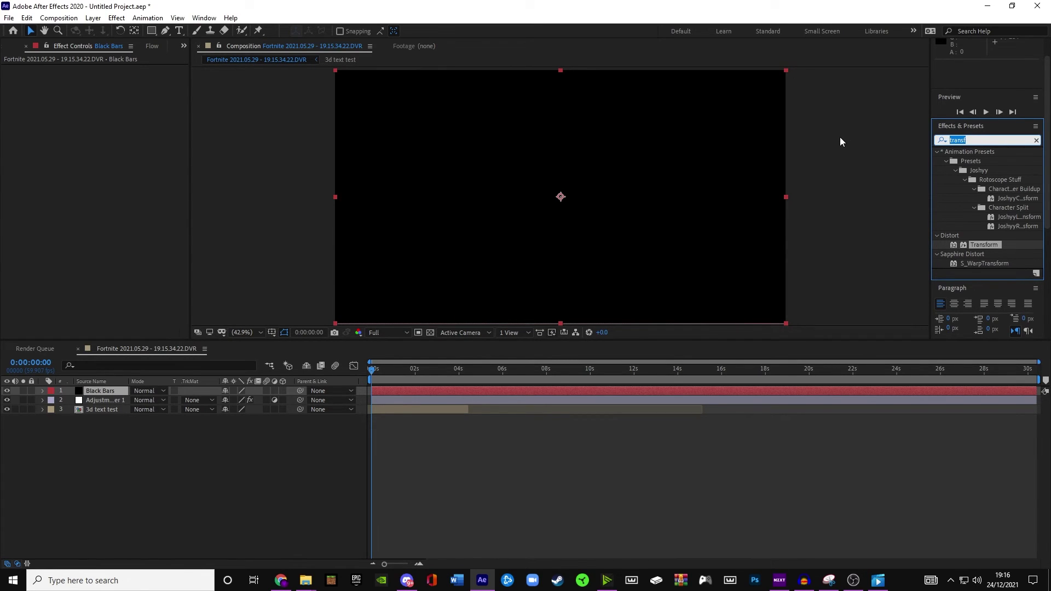
text(cc ja)
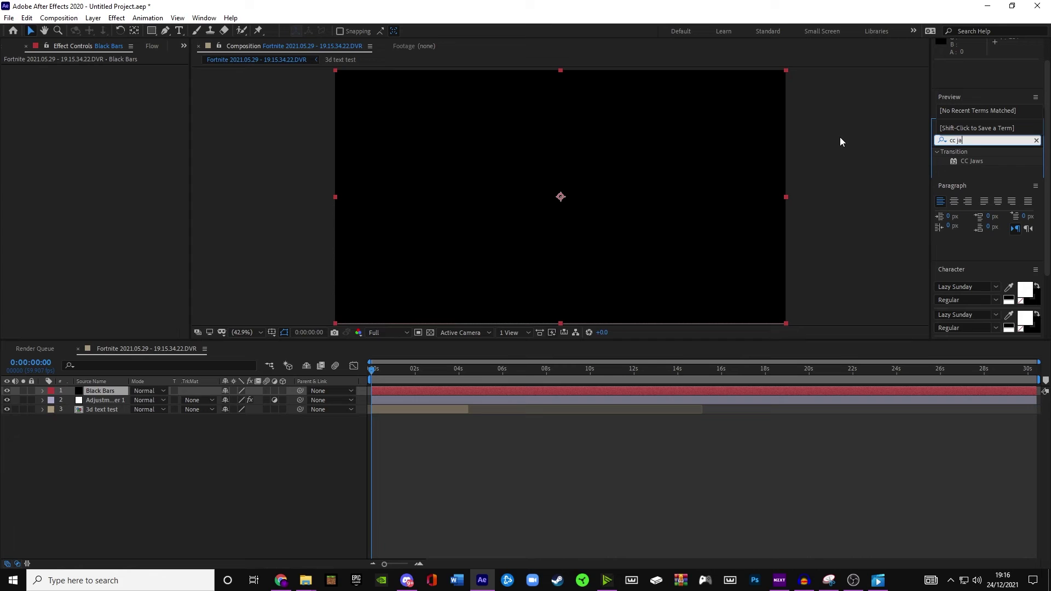
text(w)
drag(970, 162, 96, 390)
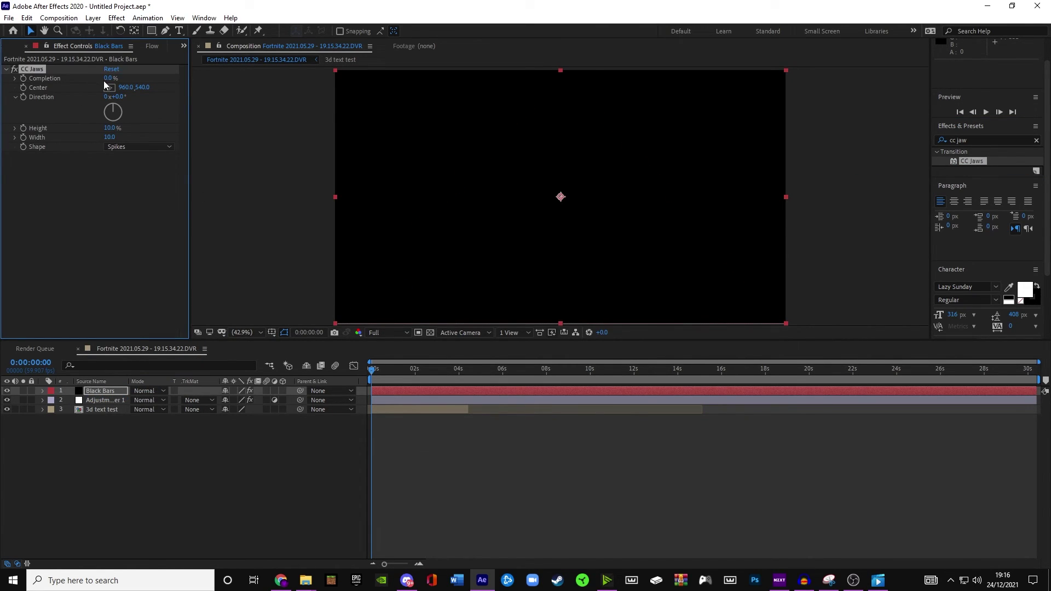
drag(107, 79, 153, 88)
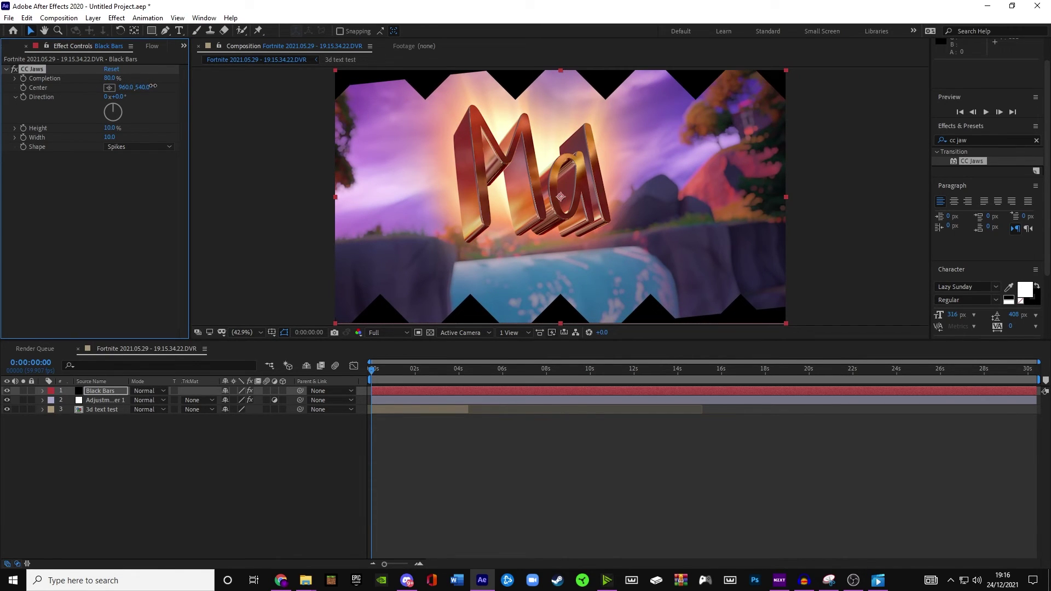
drag(102, 128, 90, 130)
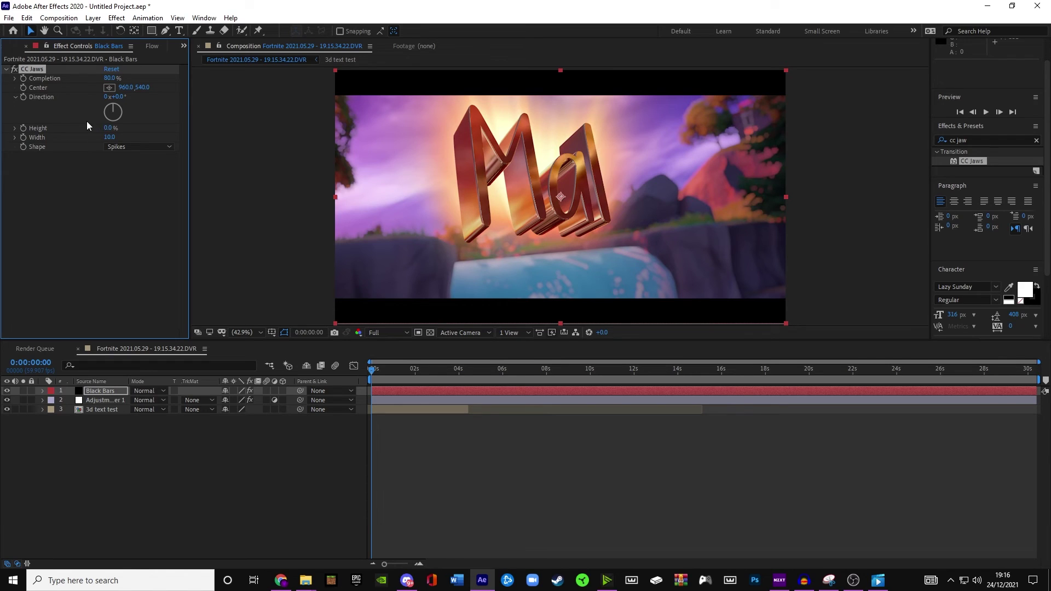
click(373, 371)
key(space)
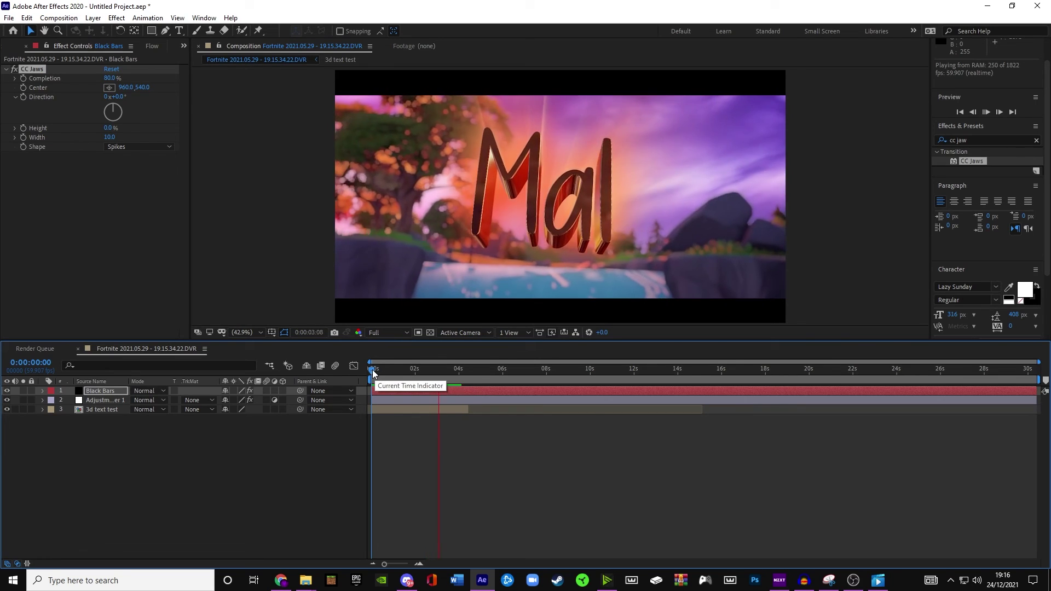
key(space)
drag(373, 370, 408, 396)
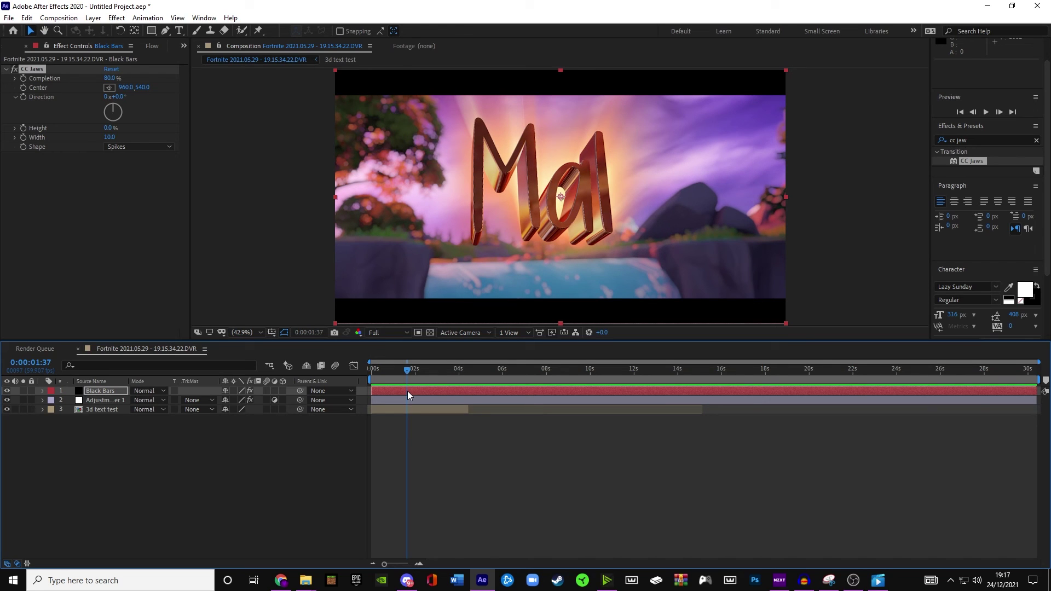